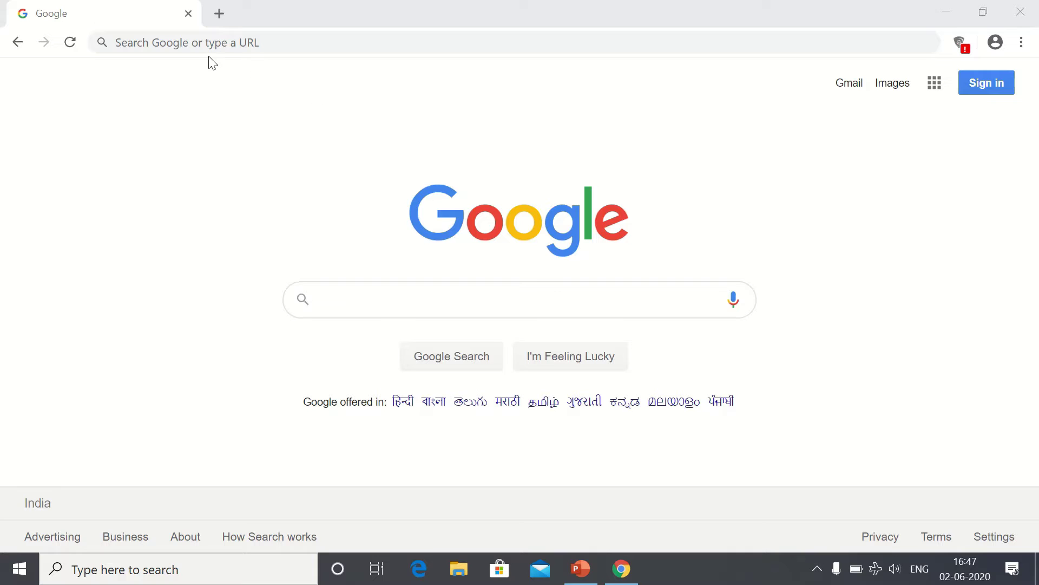
pyautogui.click(175, 43)
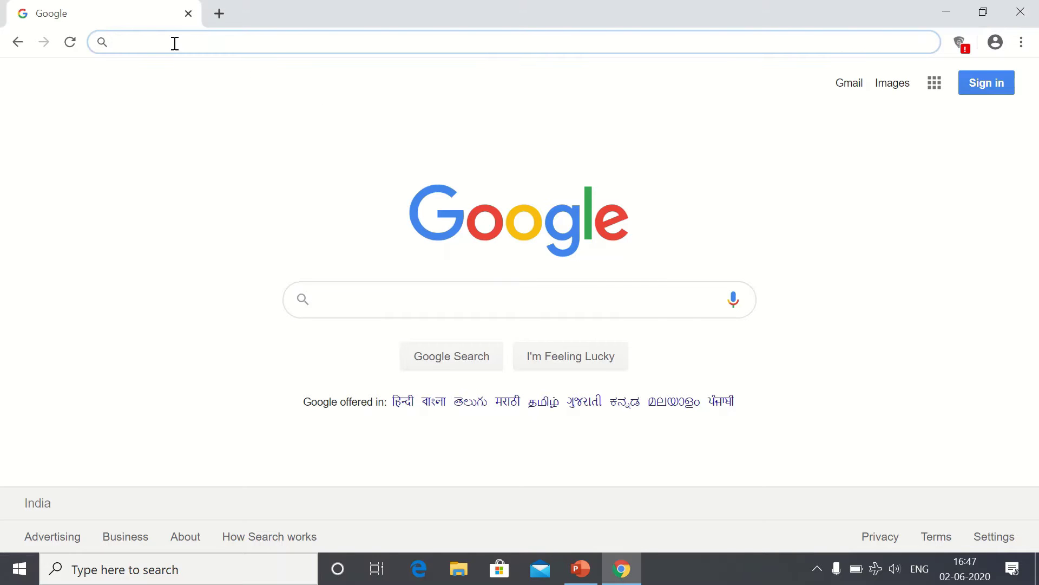
pyautogui.write('www.')
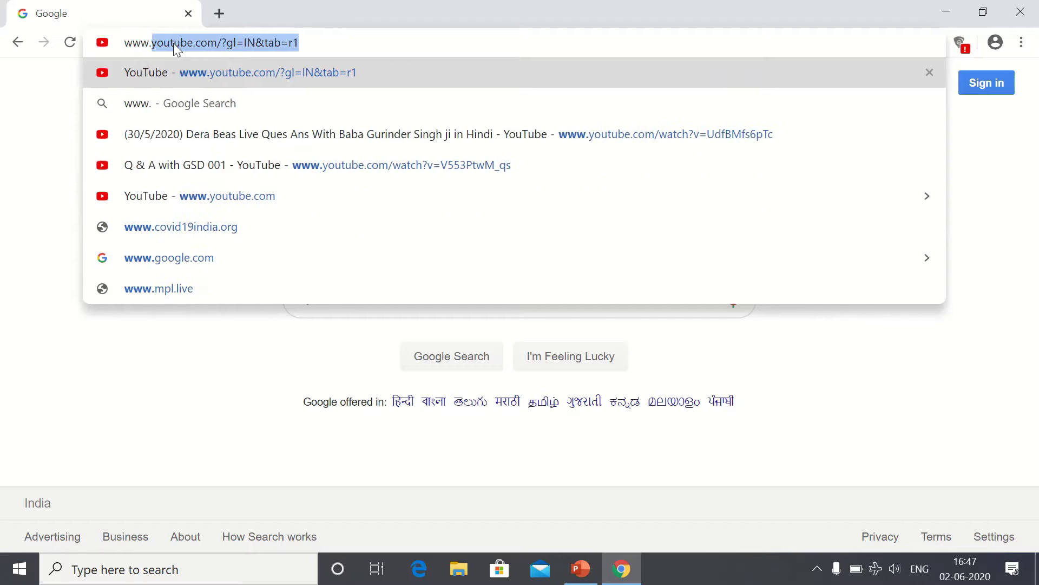
pyautogui.write('sbmcapi')
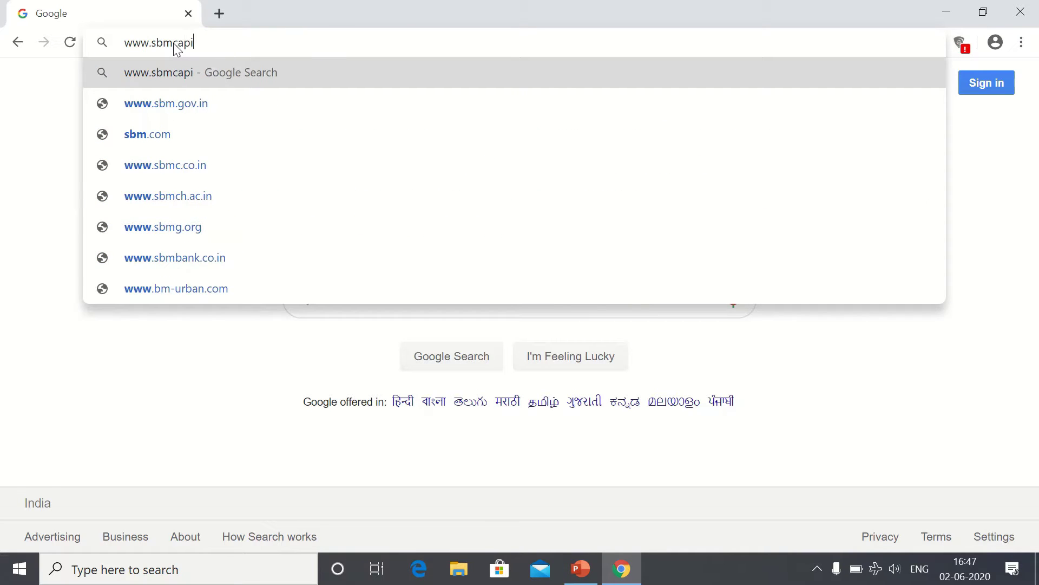
pyautogui.write('talsecurir')
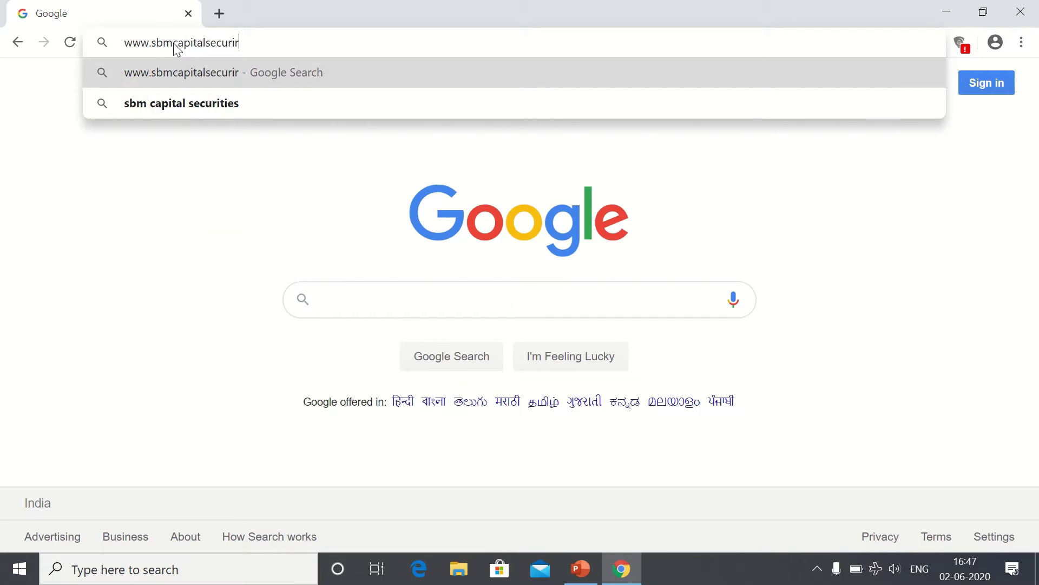
pyautogui.press('BackSpace')
pyautogui.write('ties.')
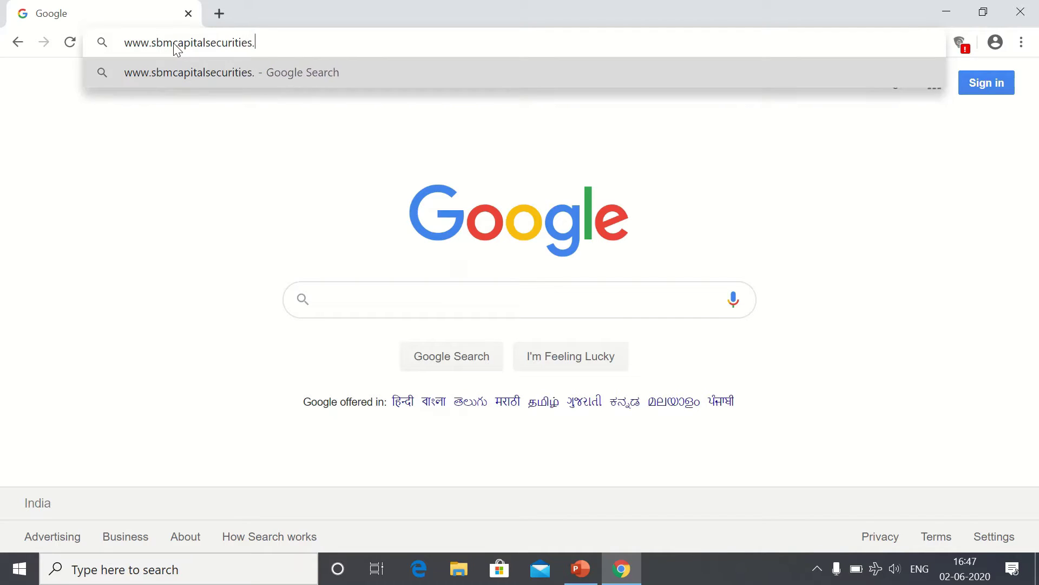
pyautogui.write('com/wp')
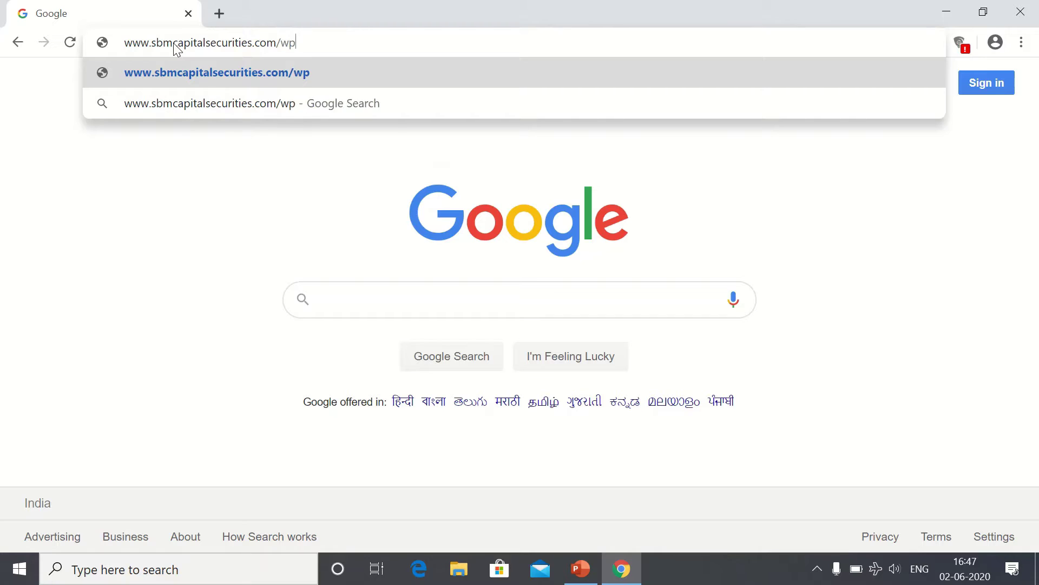
pyautogui.write('-admin')
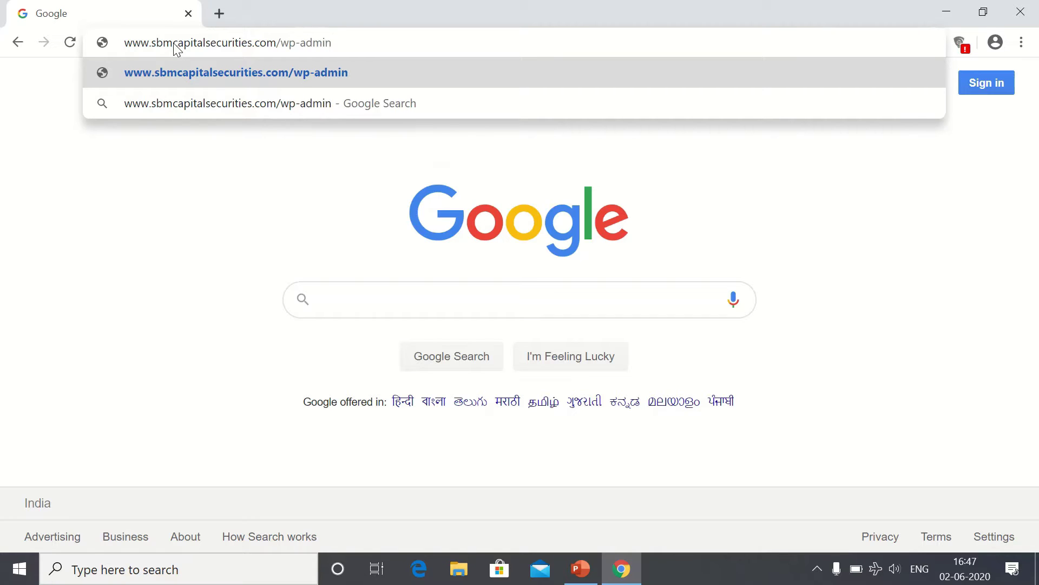
pyautogui.press('Return')
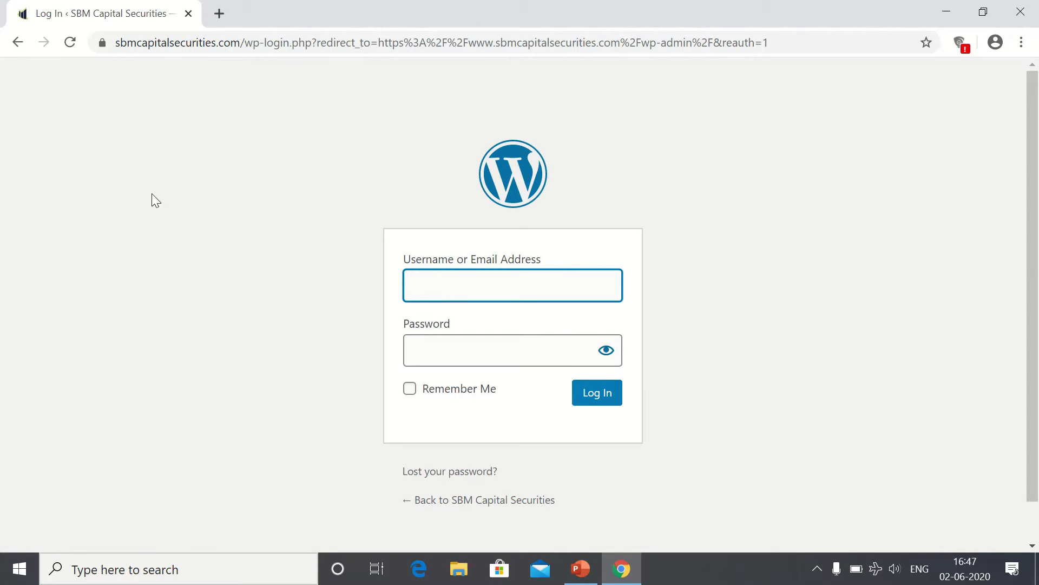
pyautogui.click(152, 194)
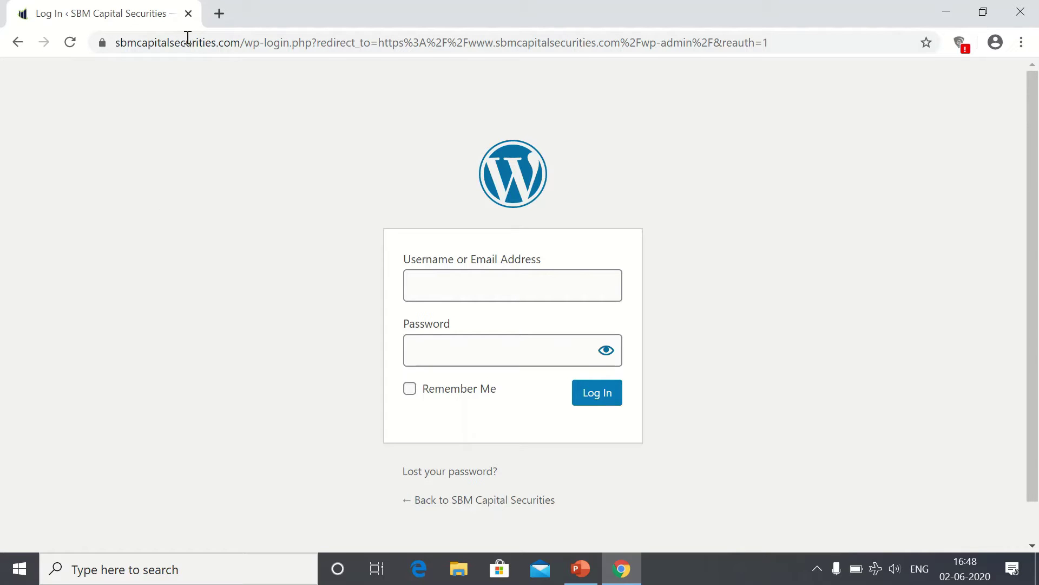
# Step: Search 'google analytics' in a new tab, open its sign-in page, then return to the WordPress login
pyautogui.click(219, 21)
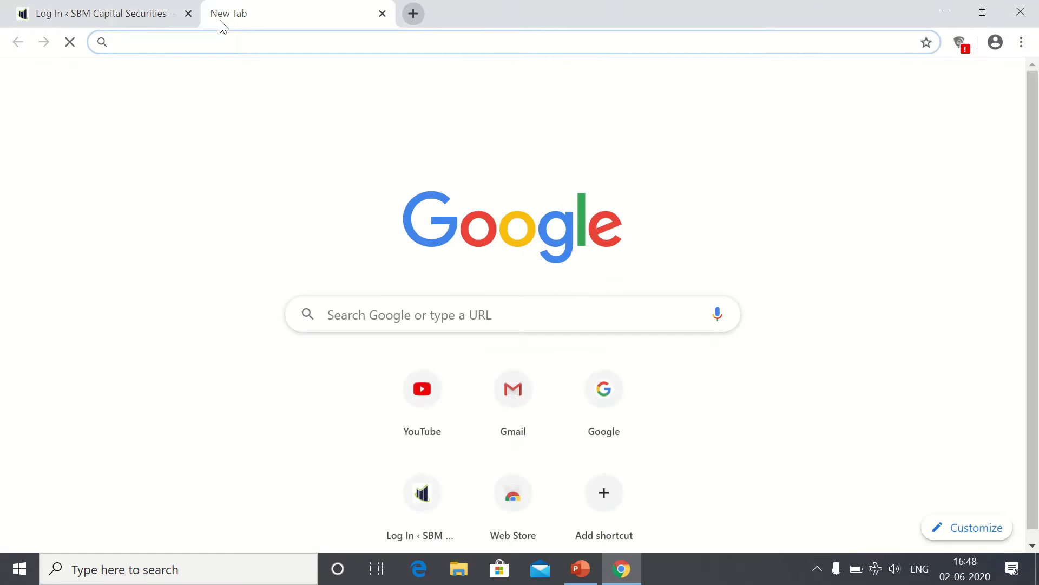
pyautogui.write('google')
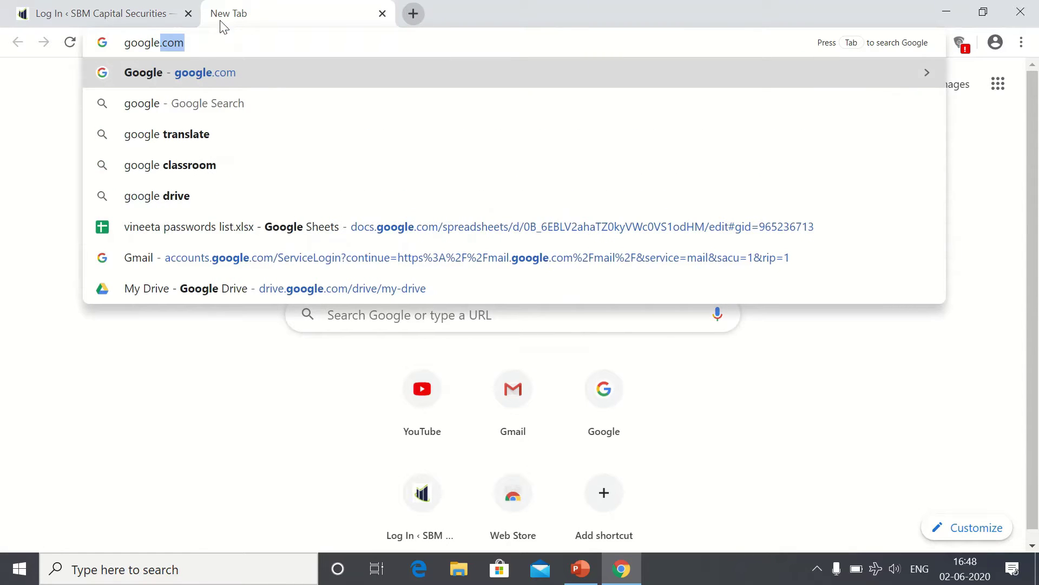
pyautogui.write(' ana')
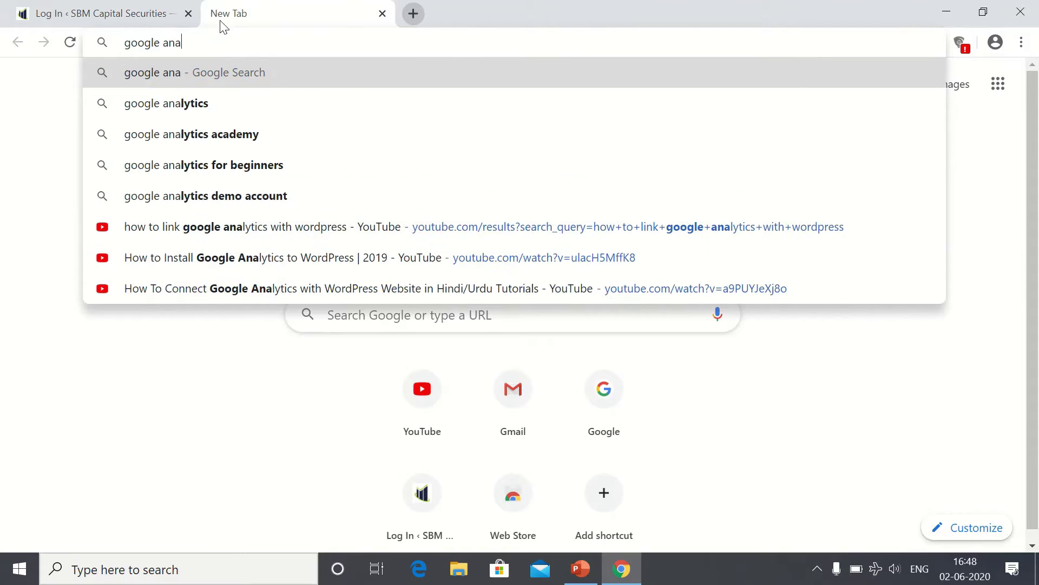
pyautogui.press('Down')
pyautogui.press('Return')
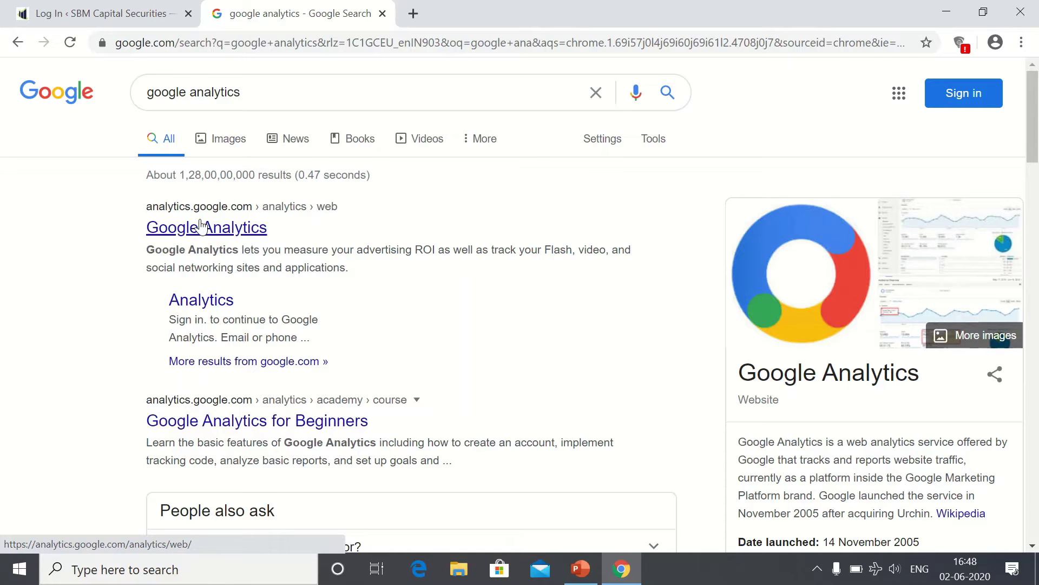
pyautogui.click(202, 225)
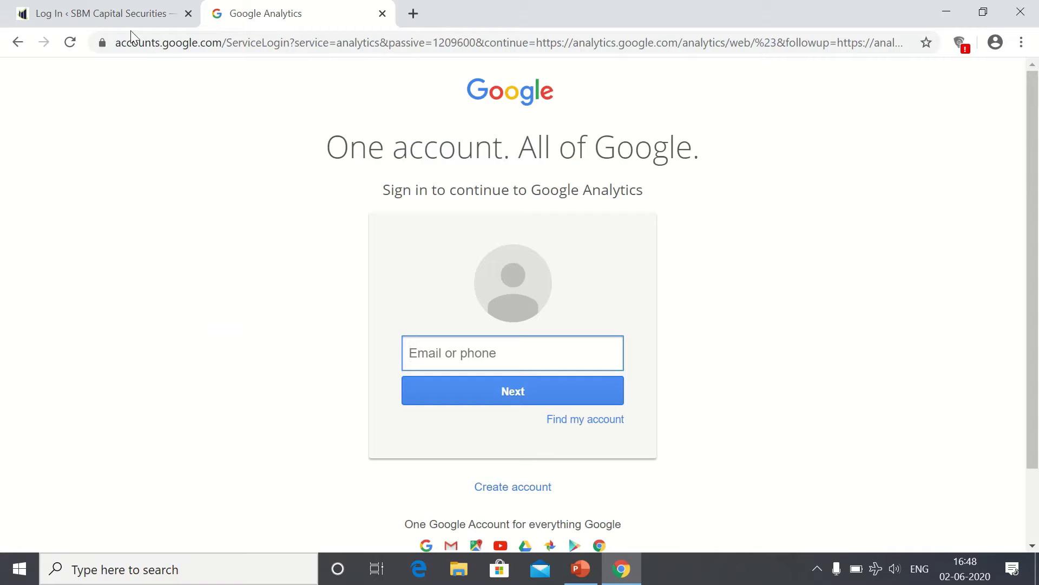
pyautogui.click(114, 6)
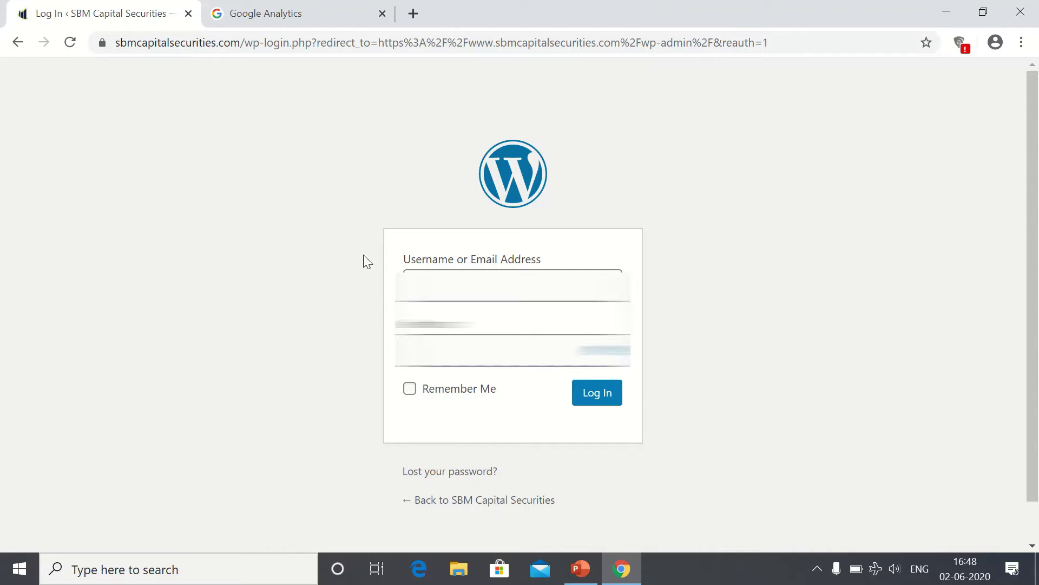
# Step: Log in to the WordPress admin with the admin username and password
pyautogui.click(430, 271)
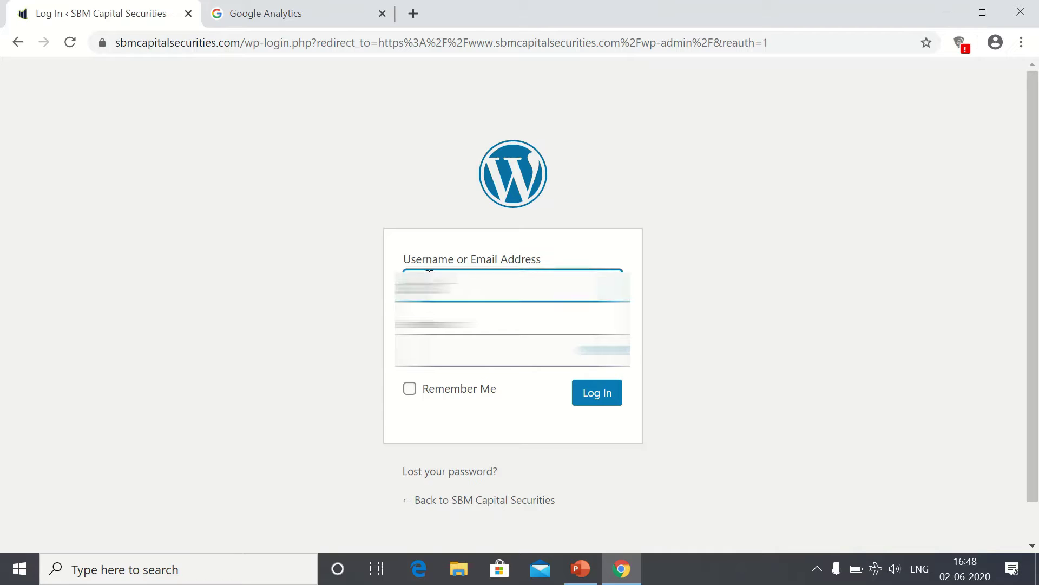
pyautogui.press('Tab')
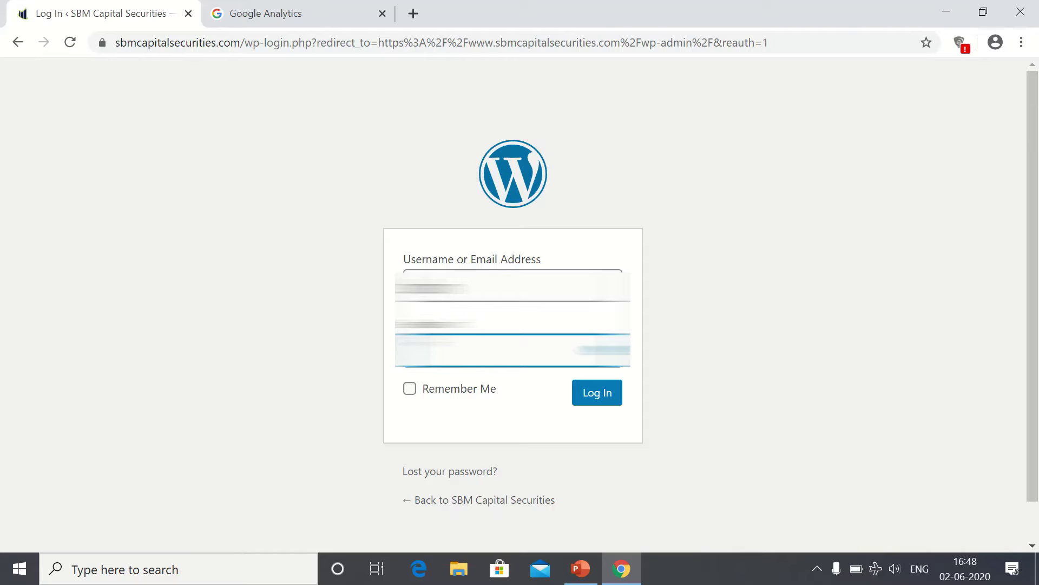
pyautogui.write('*****')
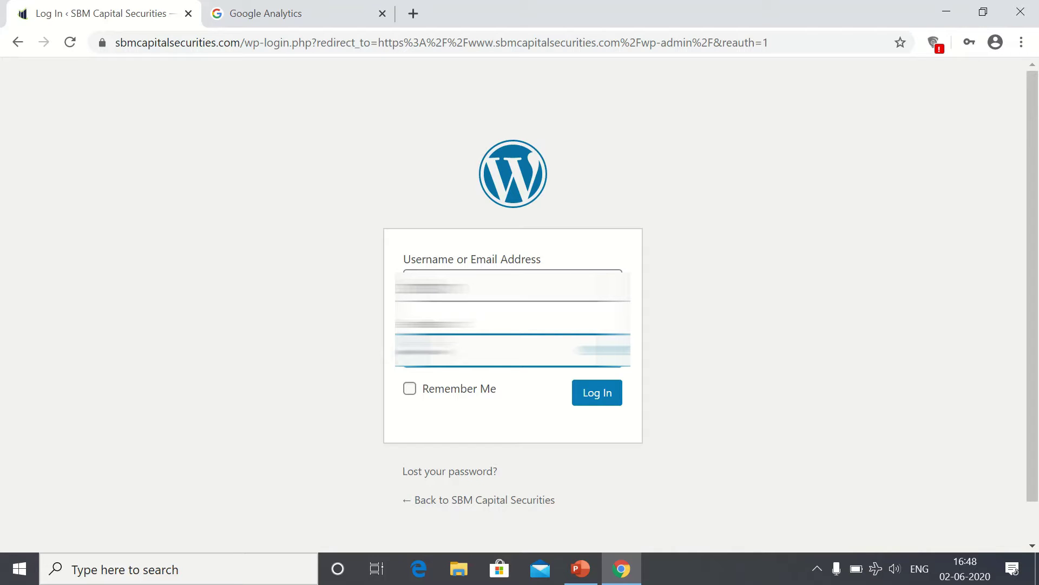
pyautogui.write('***')
pyautogui.press('Return')
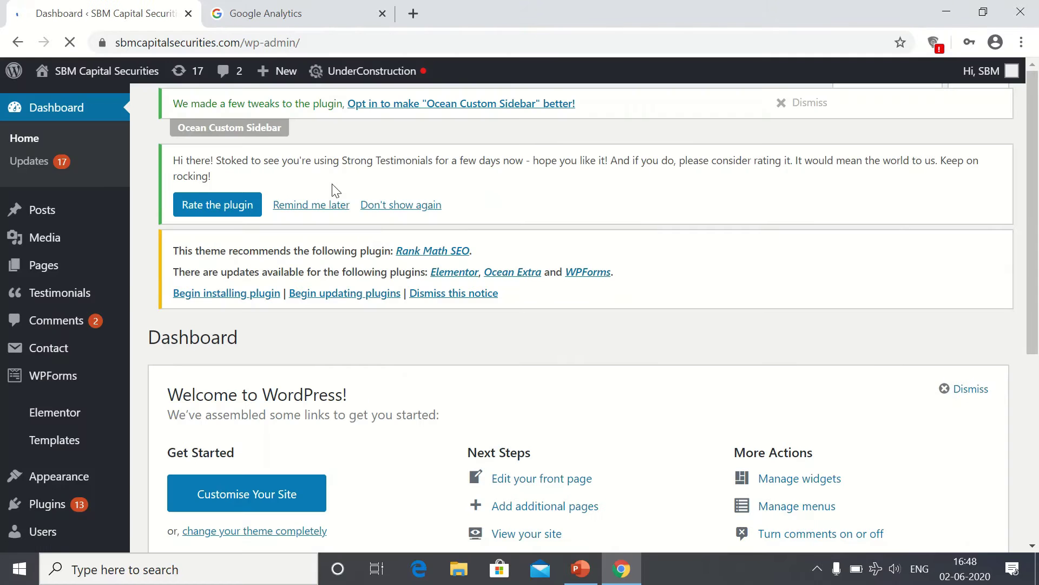
# Step: Sign in to Google Analytics with the Google account e-mail and password
pyautogui.click(301, 11)
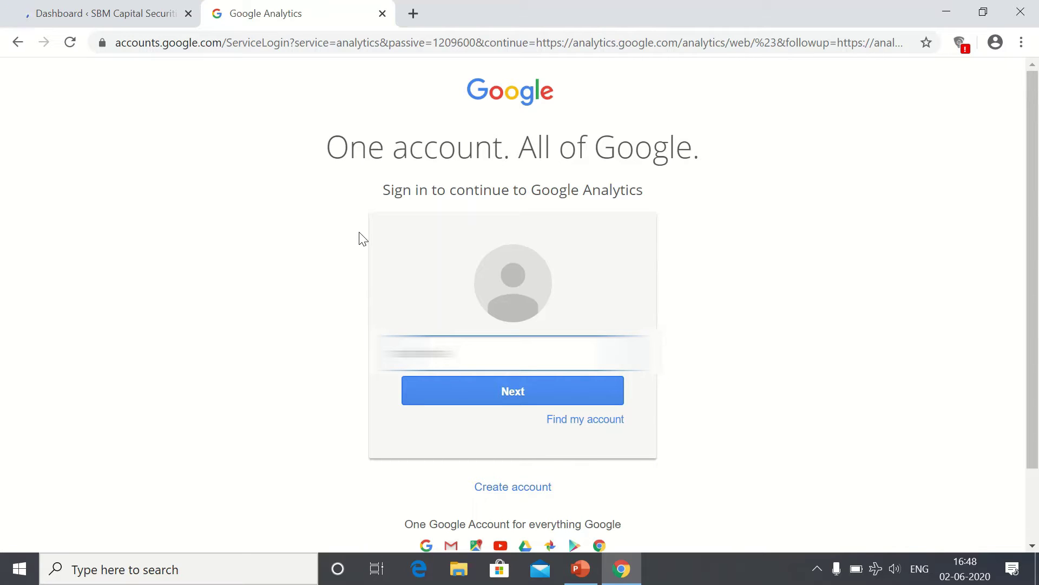
pyautogui.write('@gmail.com')
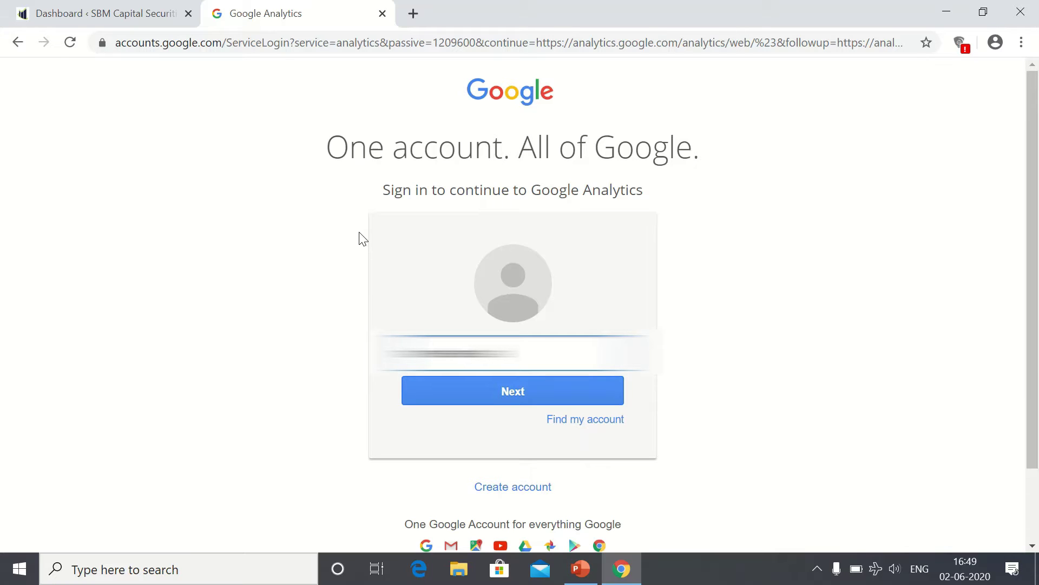
pyautogui.press('Return')
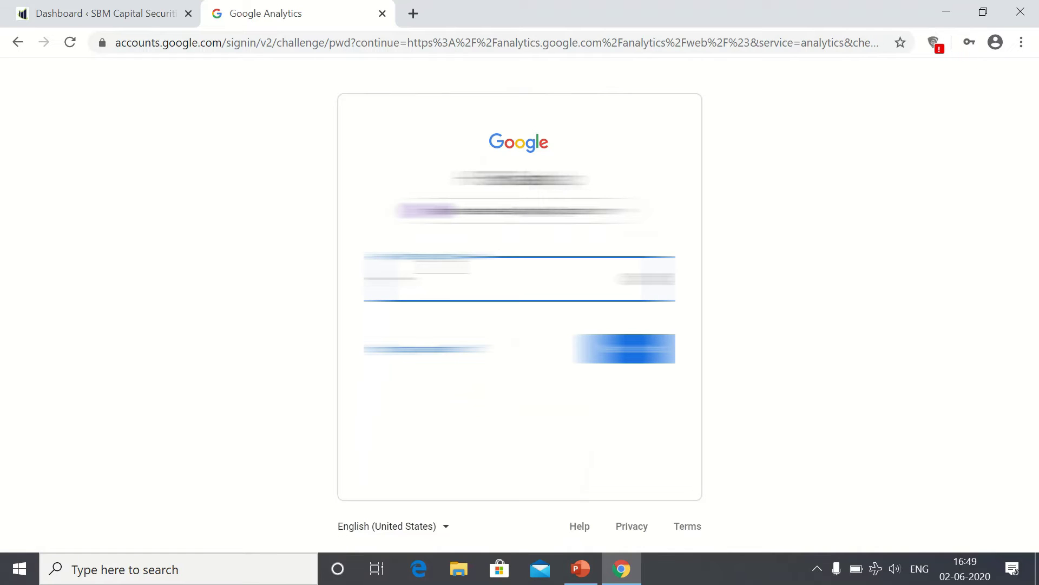
pyautogui.write('********')
pyautogui.press('Return')
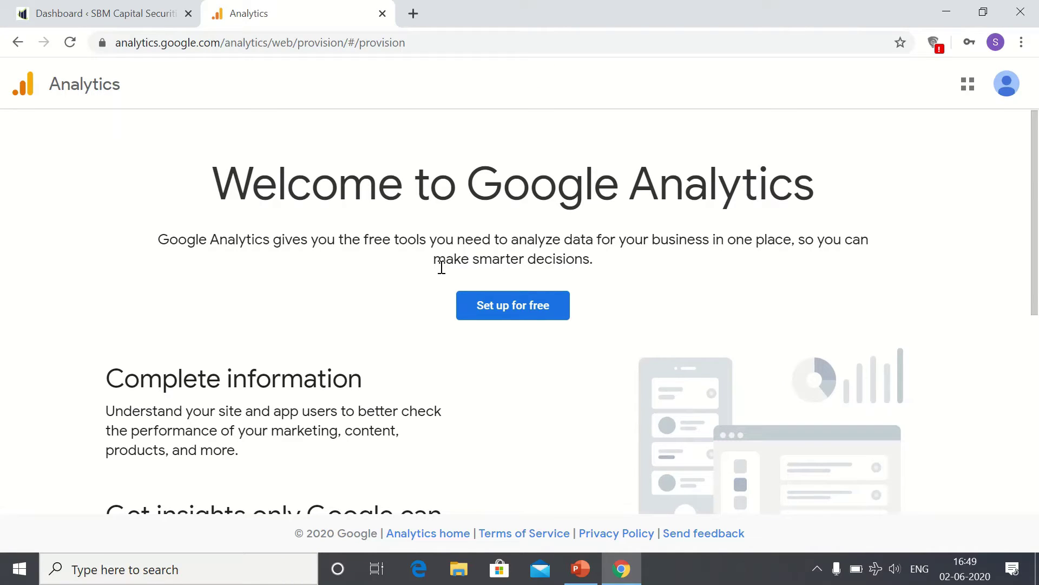
# Step: Start a new Analytics account named 'SBM Capital Securities' and choose Web as what to measure
pyautogui.click(515, 317)
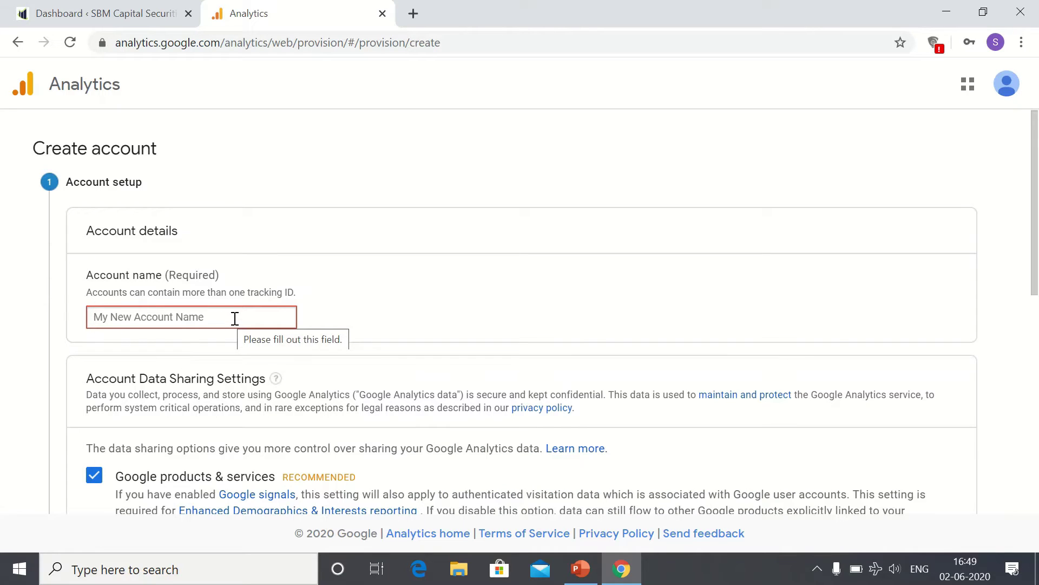
pyautogui.write('SBM ')
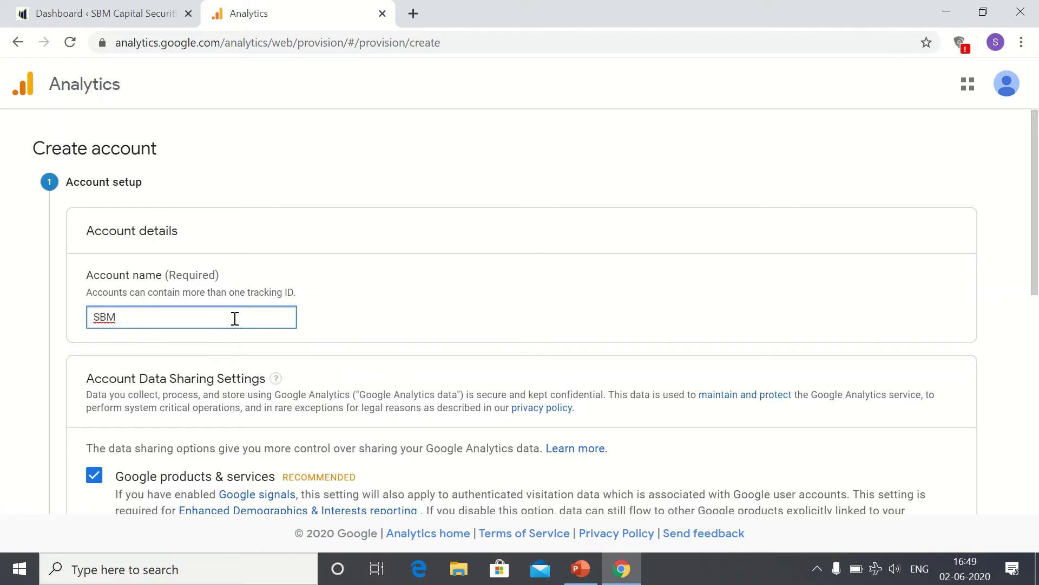
pyautogui.write('Capital Securities')
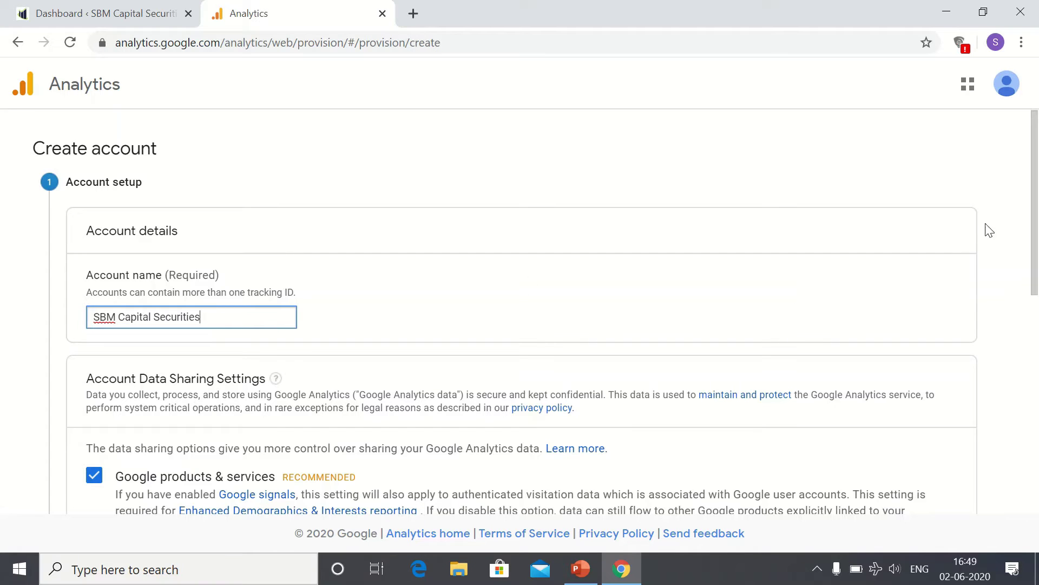
pyautogui.moveTo(1034, 254); pyautogui.dragTo(1032, 474)
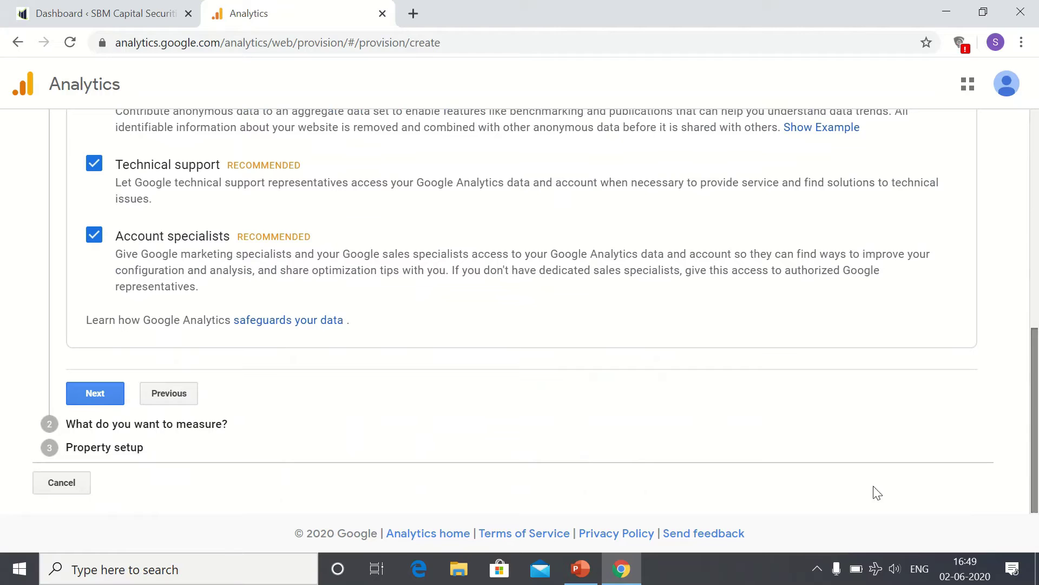
pyautogui.click(72, 394)
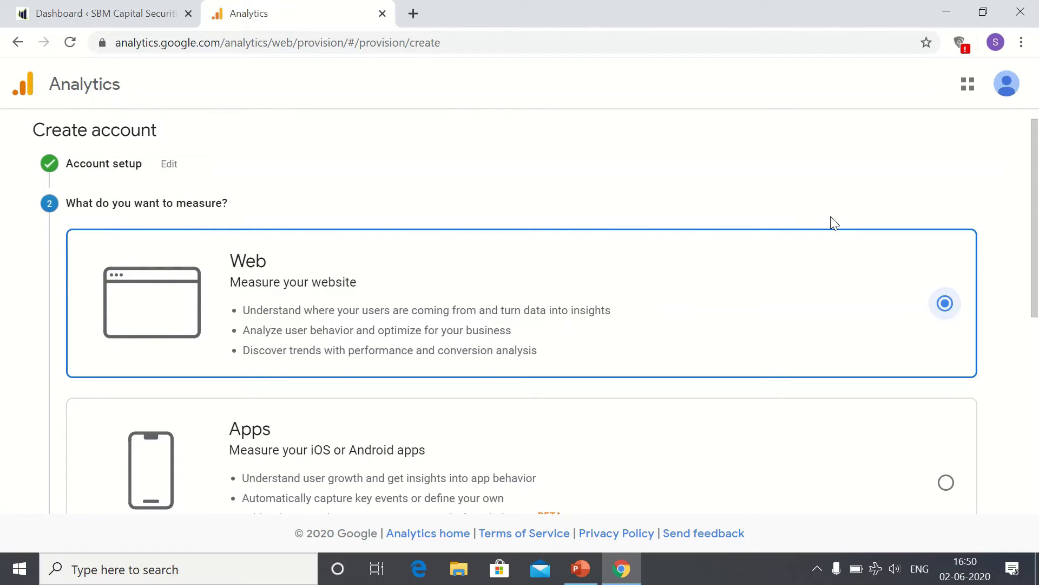
pyautogui.moveTo(1037, 195); pyautogui.dragTo(1023, 212)
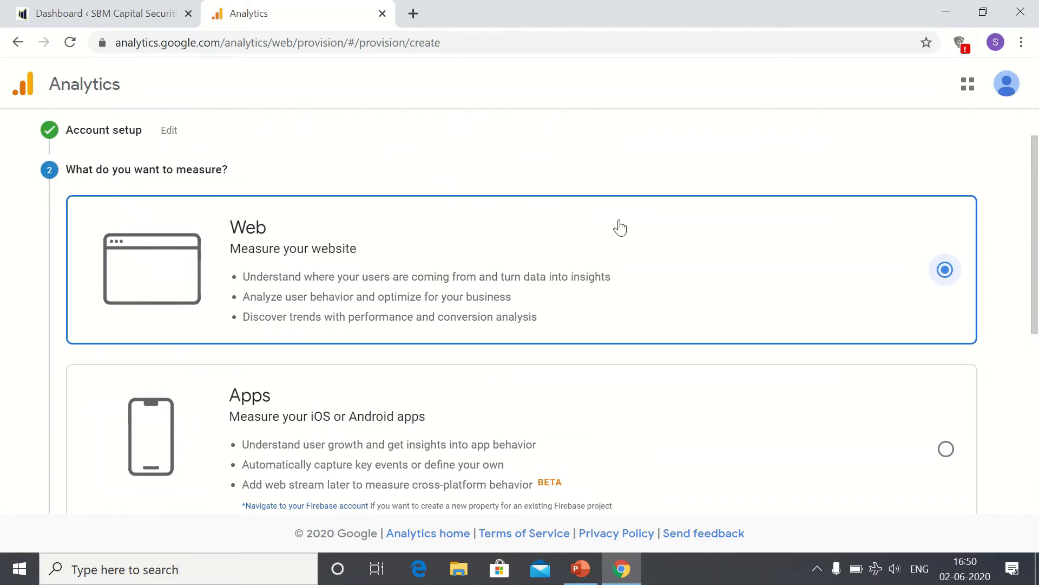
pyautogui.scroll(-6, 953, 273)
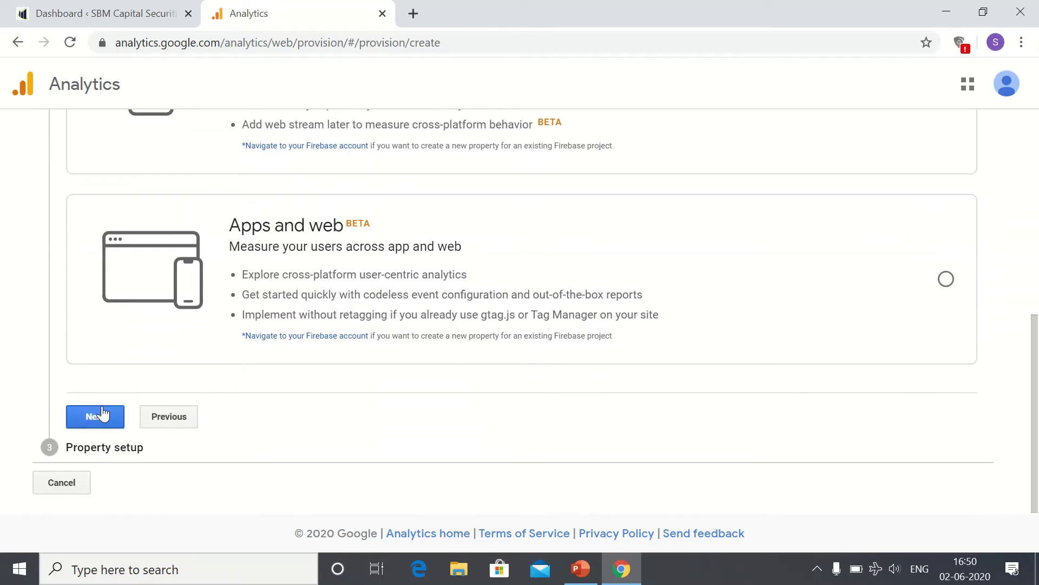
pyautogui.click(104, 414)
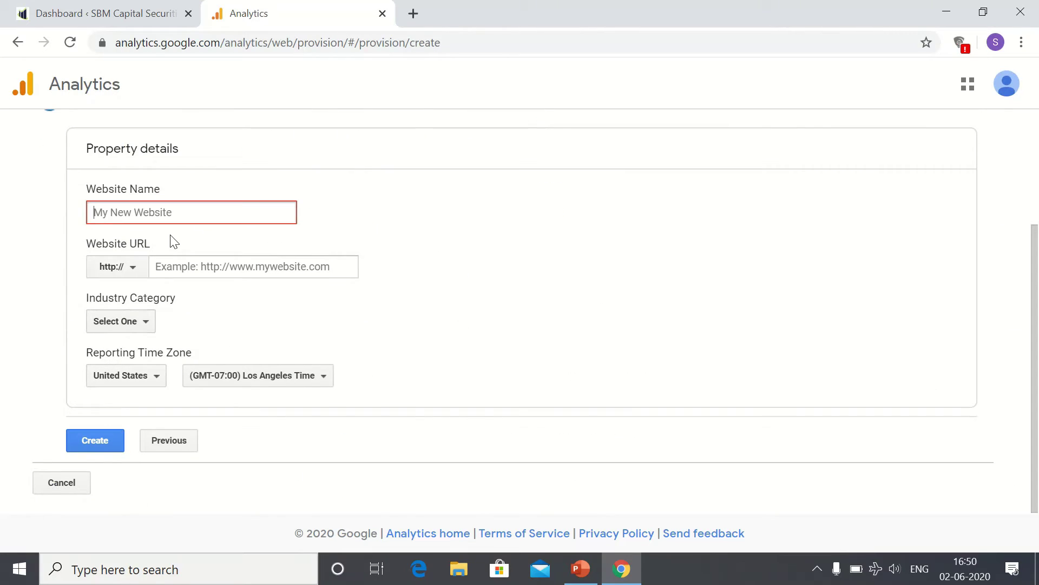
pyautogui.click(202, 218)
pyautogui.write('SBM ')
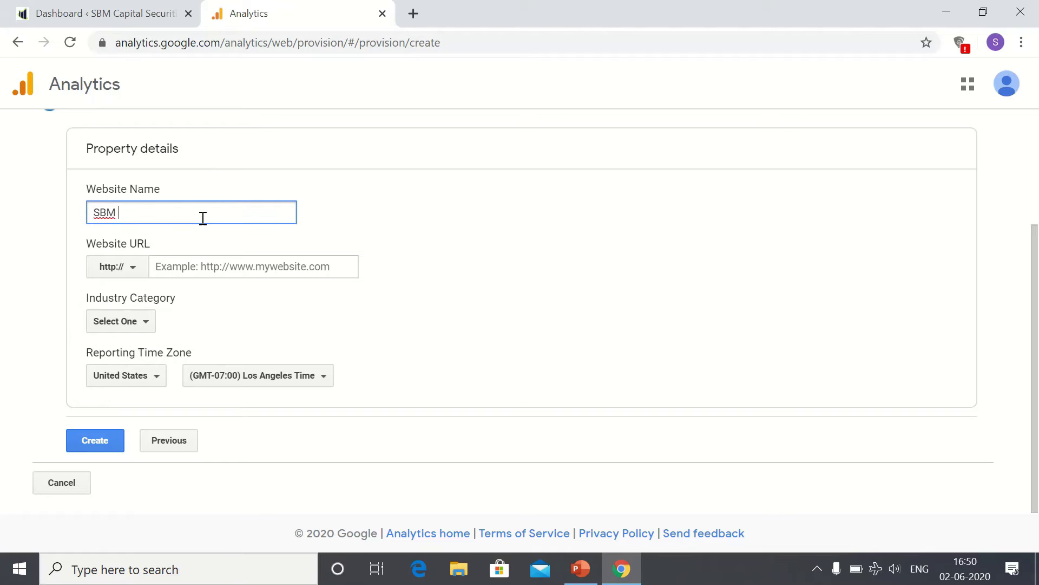
pyautogui.write('Capital Securities')
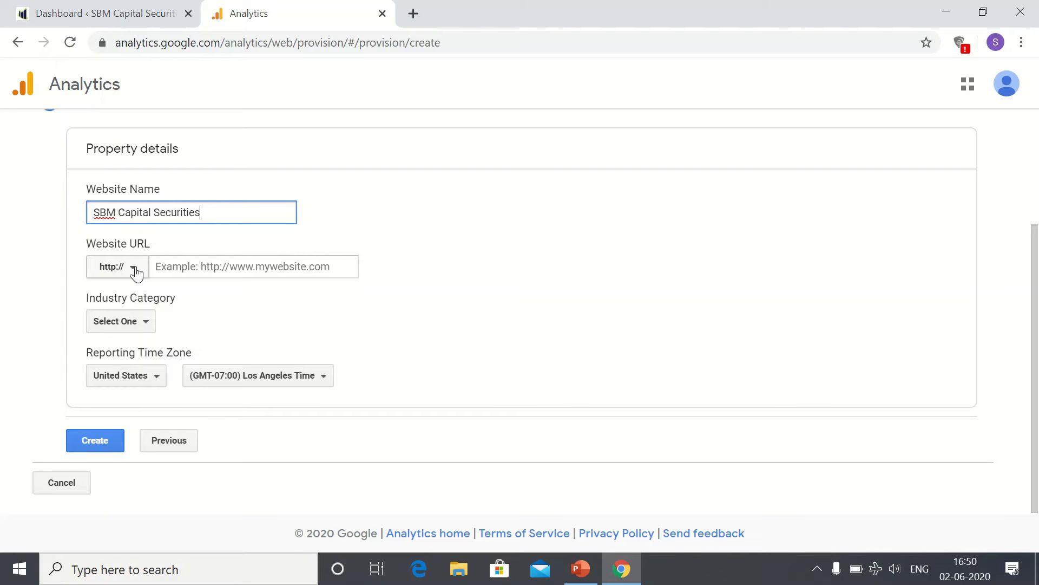
pyautogui.click(133, 267)
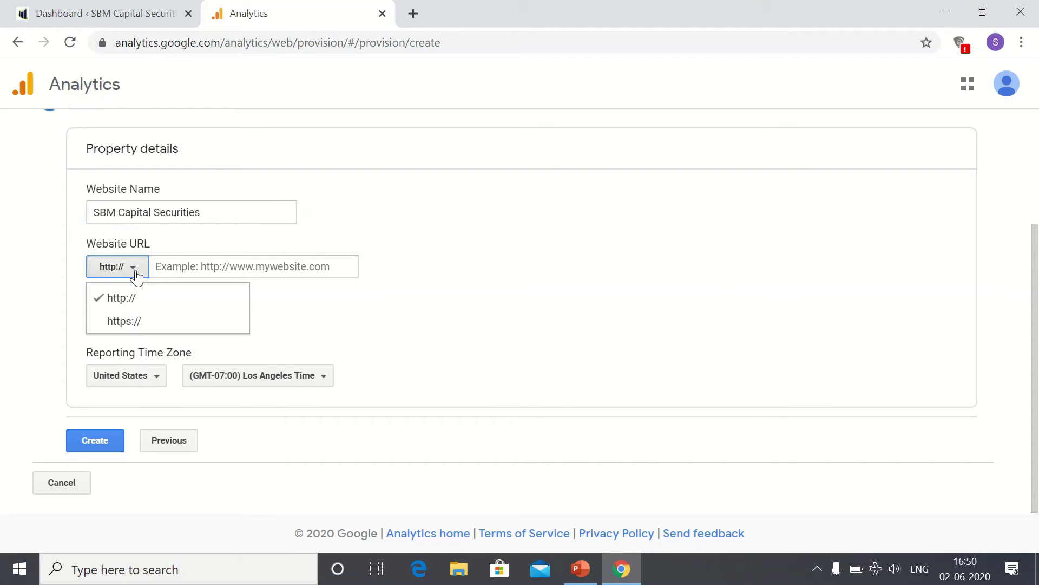
pyautogui.click(138, 326)
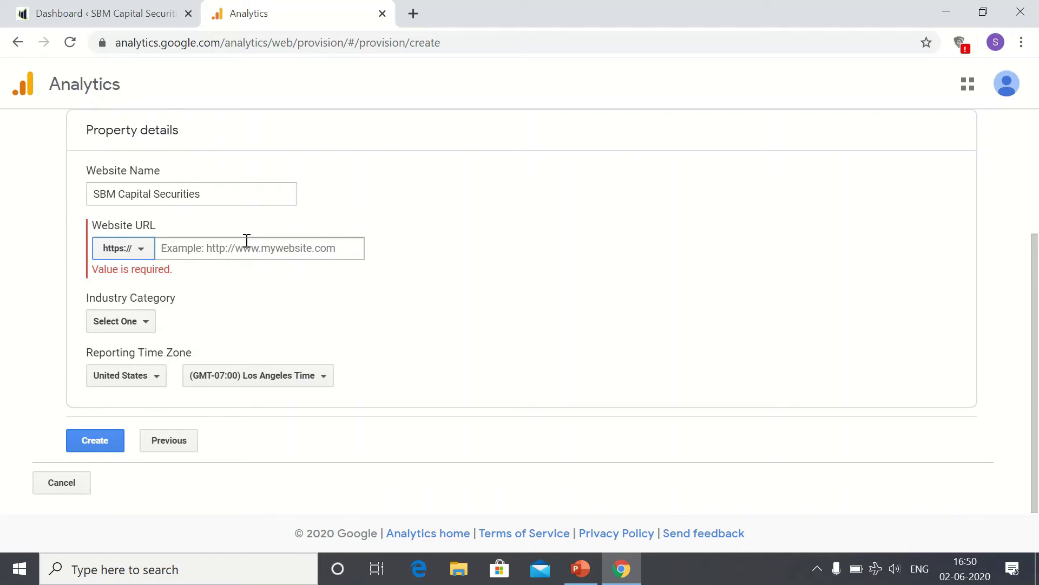
pyautogui.click(229, 243)
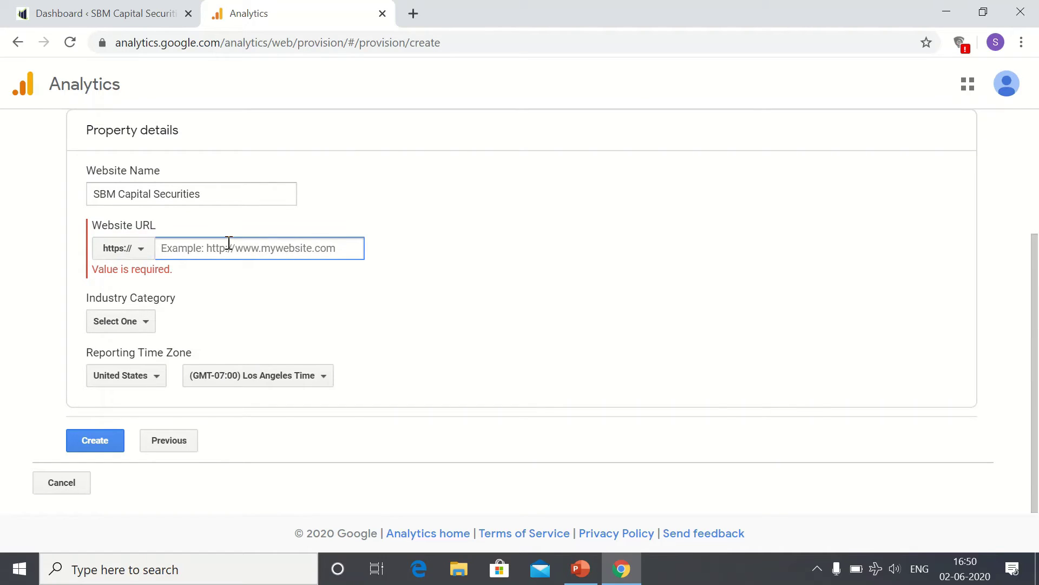
pyautogui.write('www.sc')
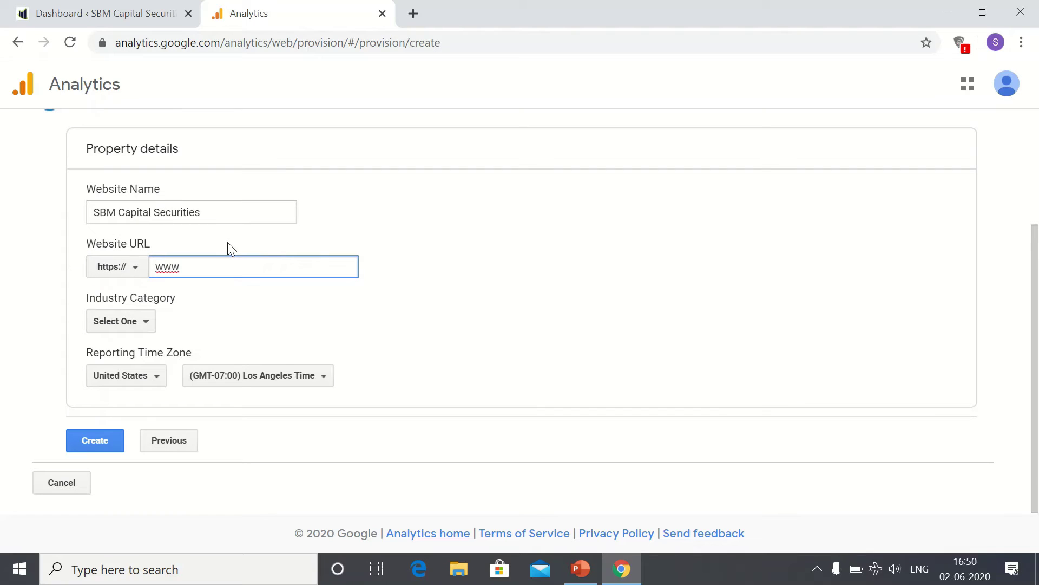
pyautogui.press('BackSpace')
pyautogui.write('bmcapitalsecurities')
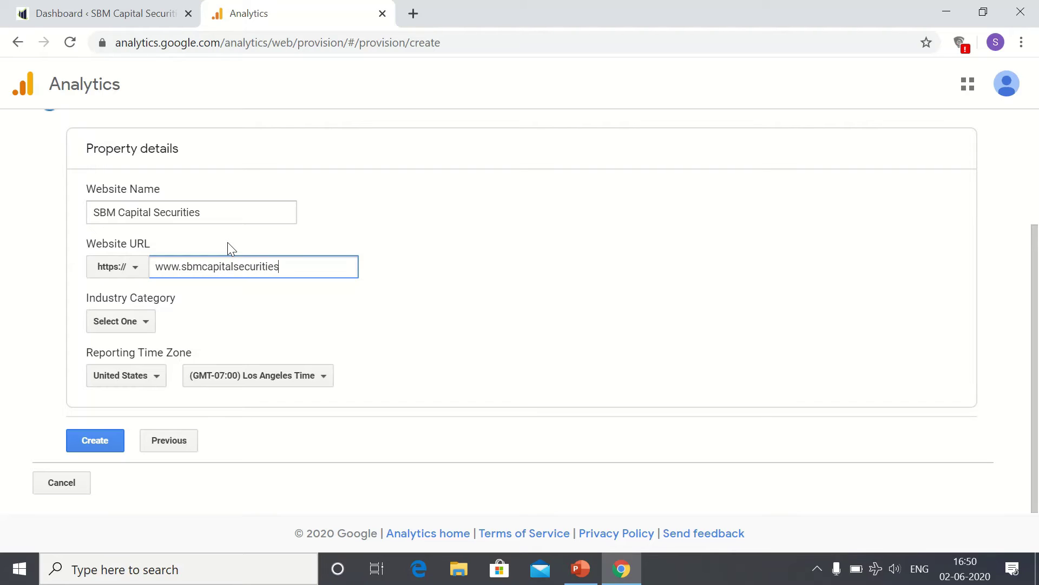
pyautogui.write('.com')
# Step: Set the industry category to Finance and the reporting time zone to India
pyautogui.click(134, 324)
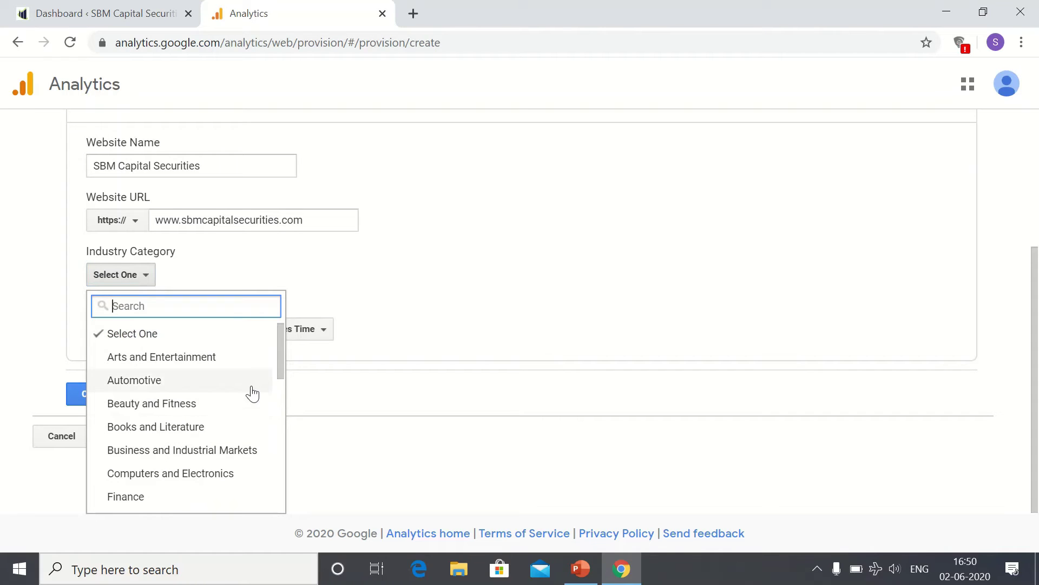
pyautogui.moveTo(283, 359); pyautogui.dragTo(284, 417)
pyautogui.scroll(3, 282, 401)
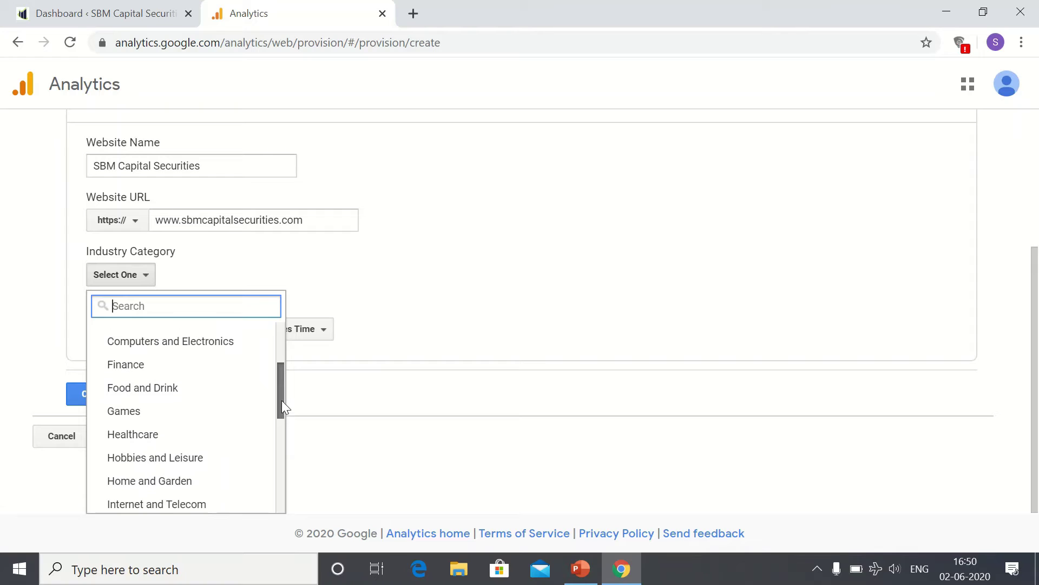
pyautogui.click(154, 382)
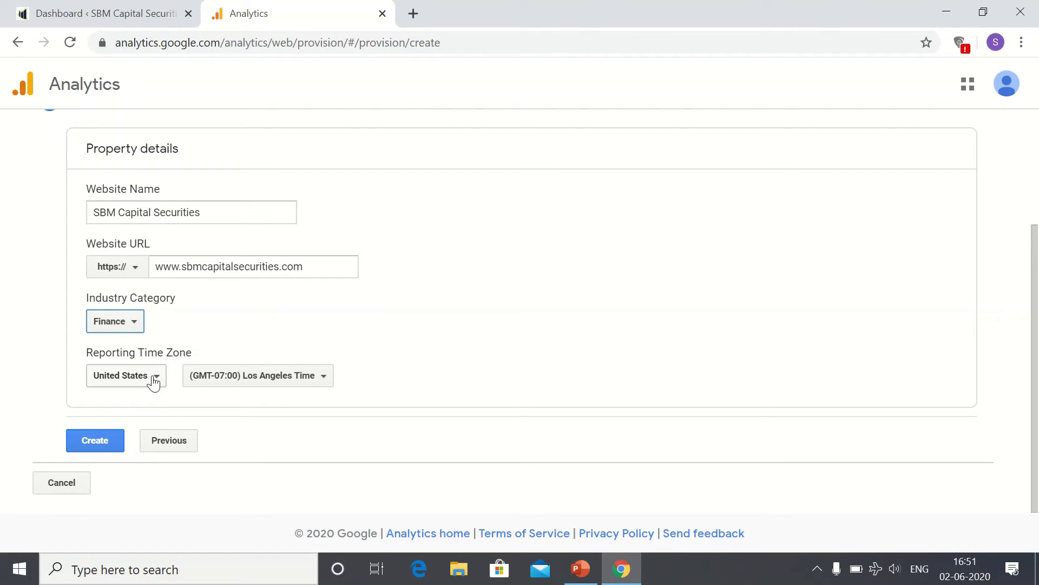
pyautogui.click(154, 382)
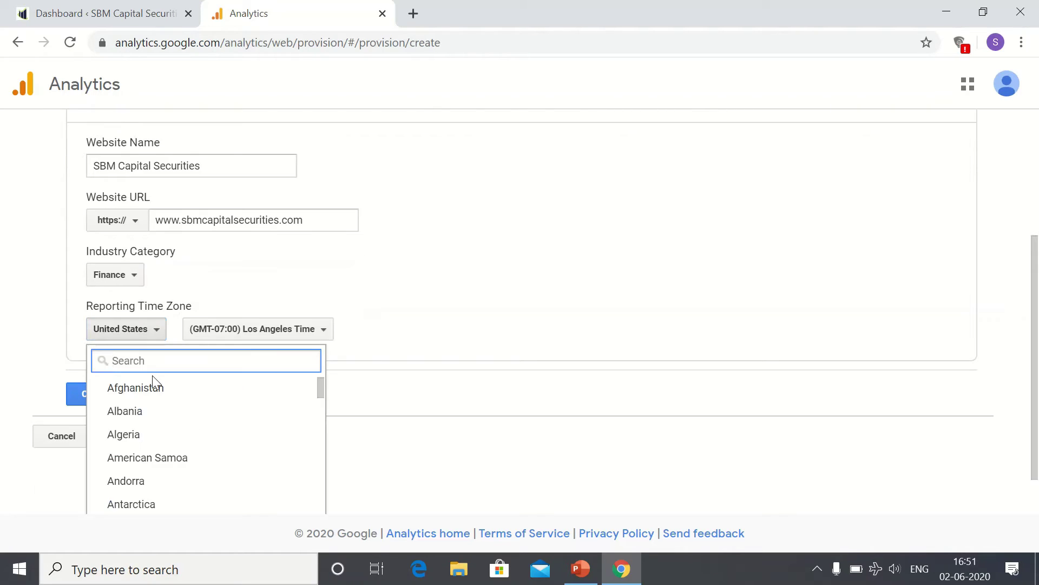
pyautogui.write('india')
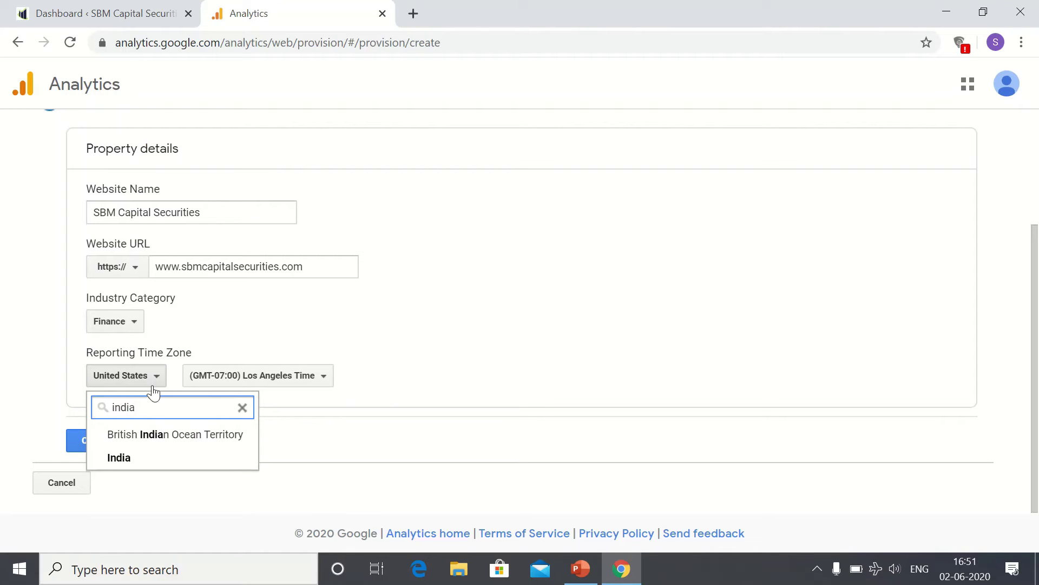
pyautogui.click(132, 464)
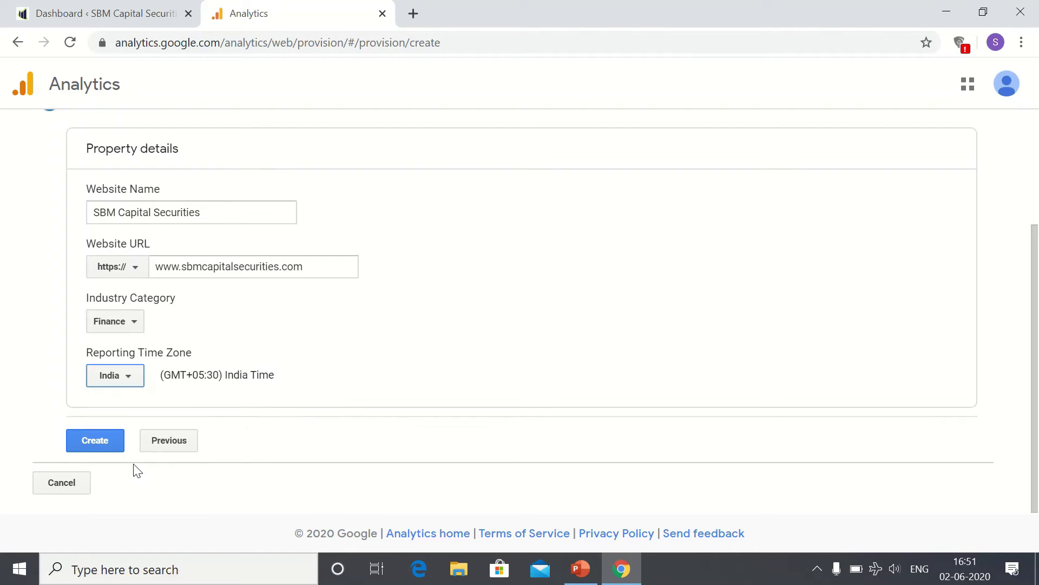
# Step: Create the property, set the terms country to India, and accept both data protection terms
pyautogui.click(106, 445)
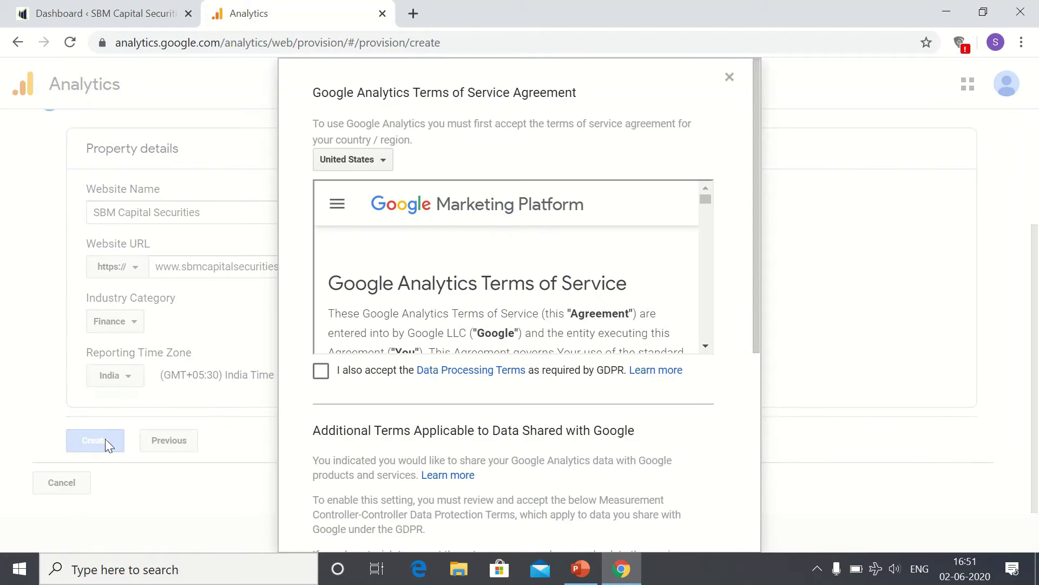
pyautogui.click(378, 162)
pyautogui.write('india')
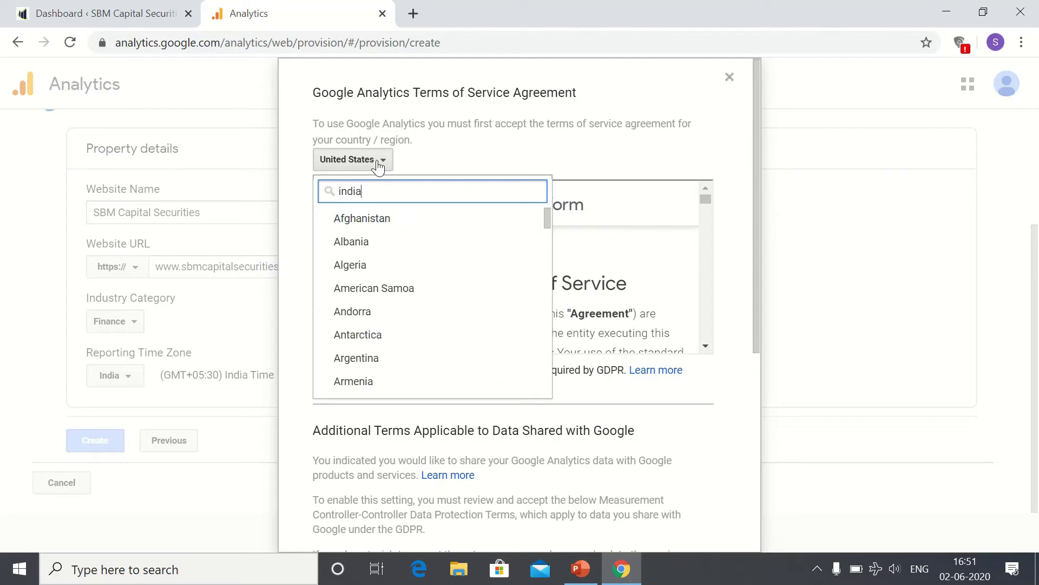
pyautogui.press('Down')
pyautogui.press('Down')
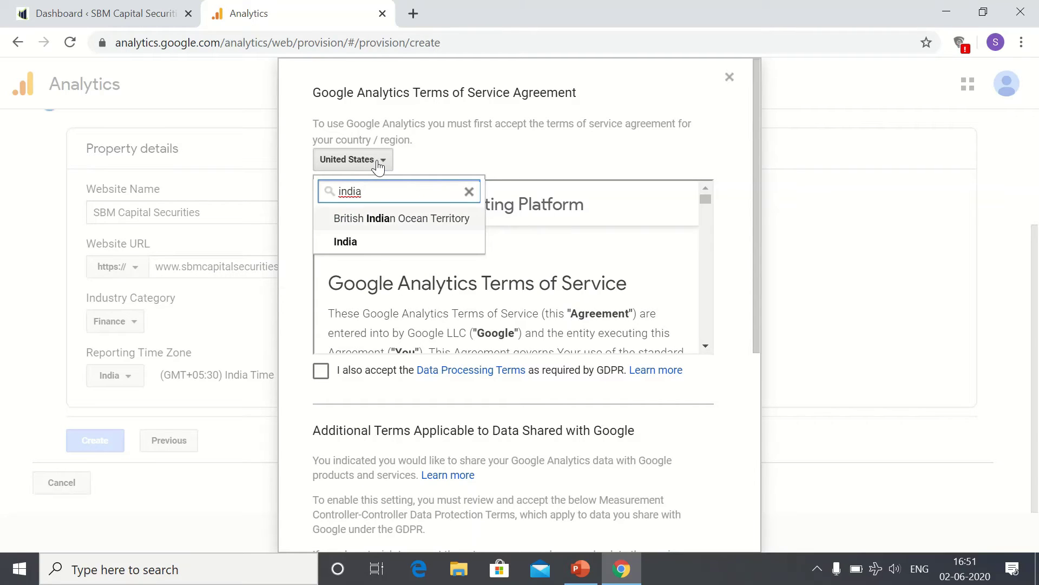
pyautogui.press('Return')
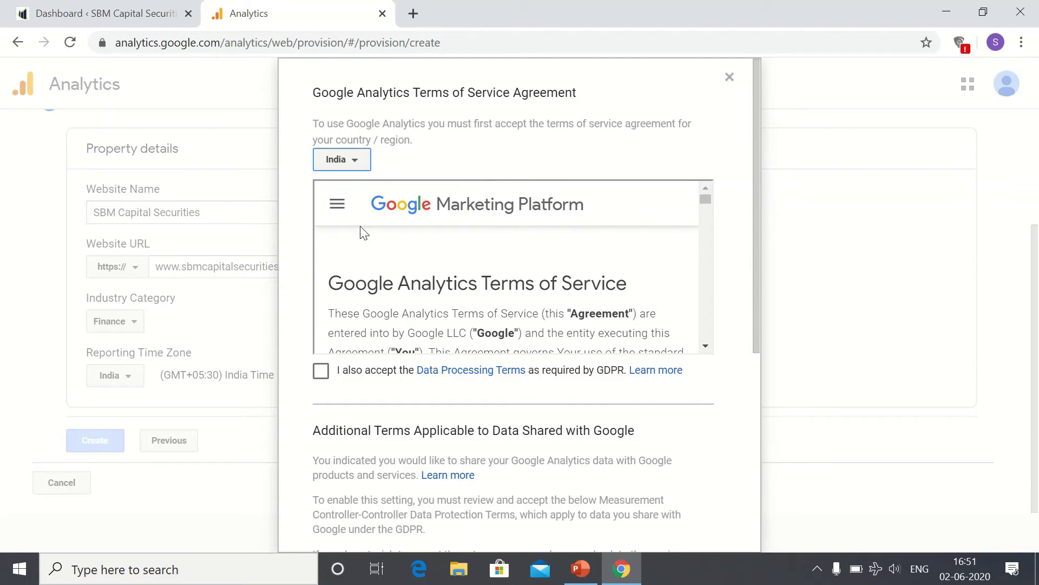
pyautogui.click(321, 376)
pyautogui.moveTo(755, 299); pyautogui.dragTo(733, 512)
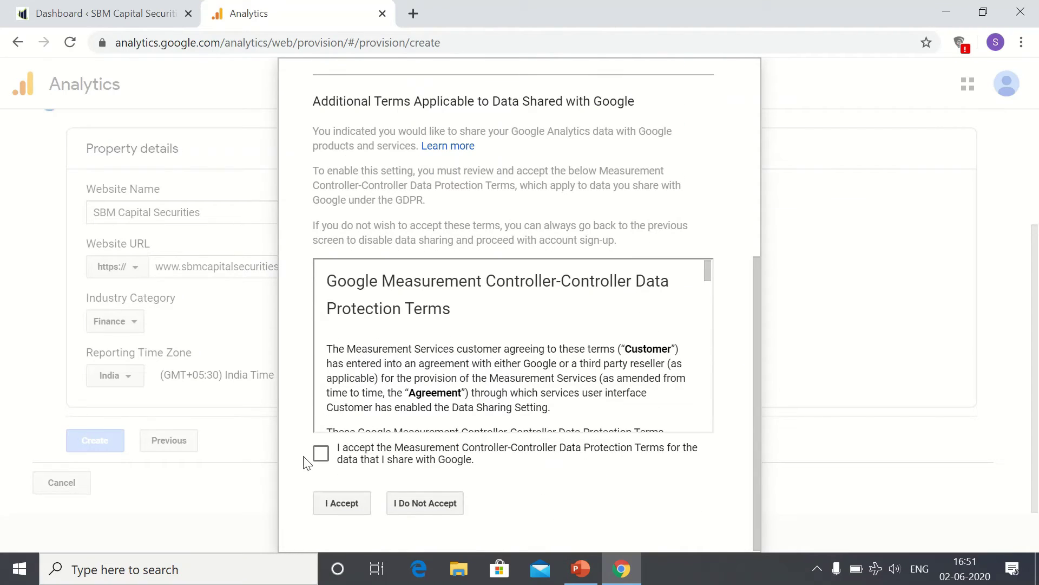
pyautogui.click(321, 456)
pyautogui.click(346, 510)
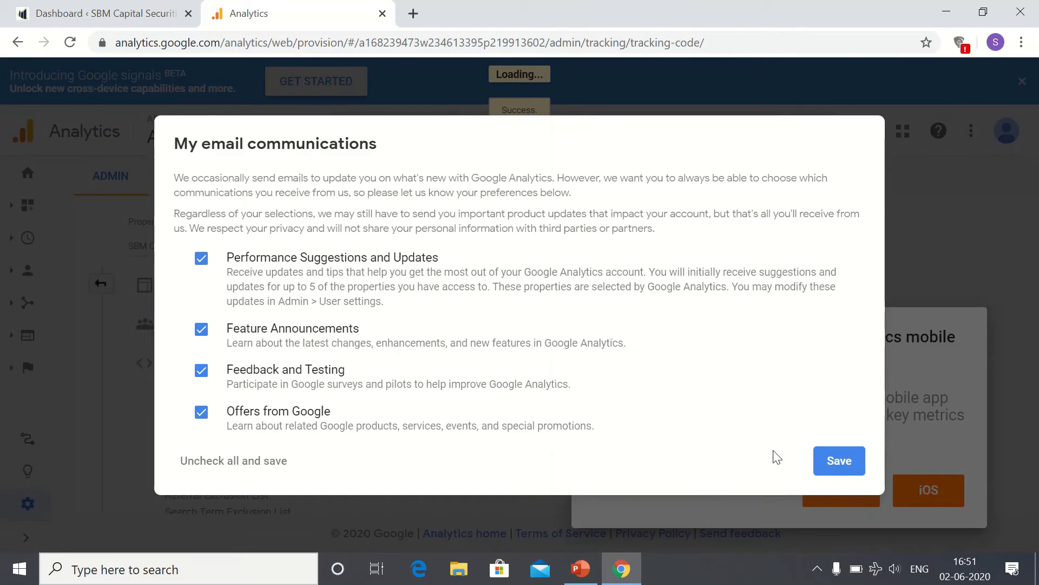
# Step: Save email preferences, decline the app promo, dismiss the tip, and switch back to WordPress
pyautogui.click(847, 473)
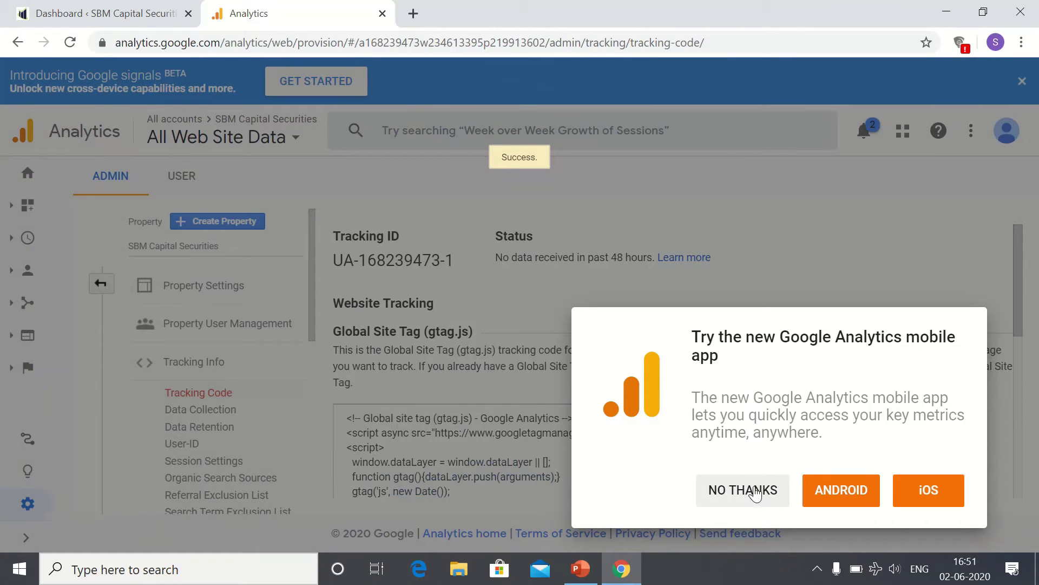
pyautogui.click(754, 491)
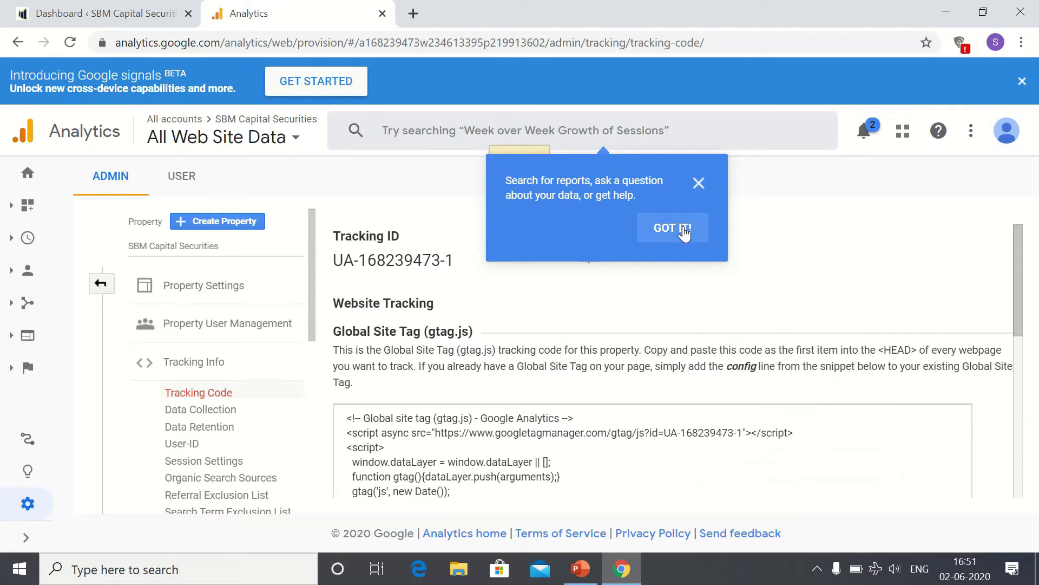
pyautogui.click(671, 228)
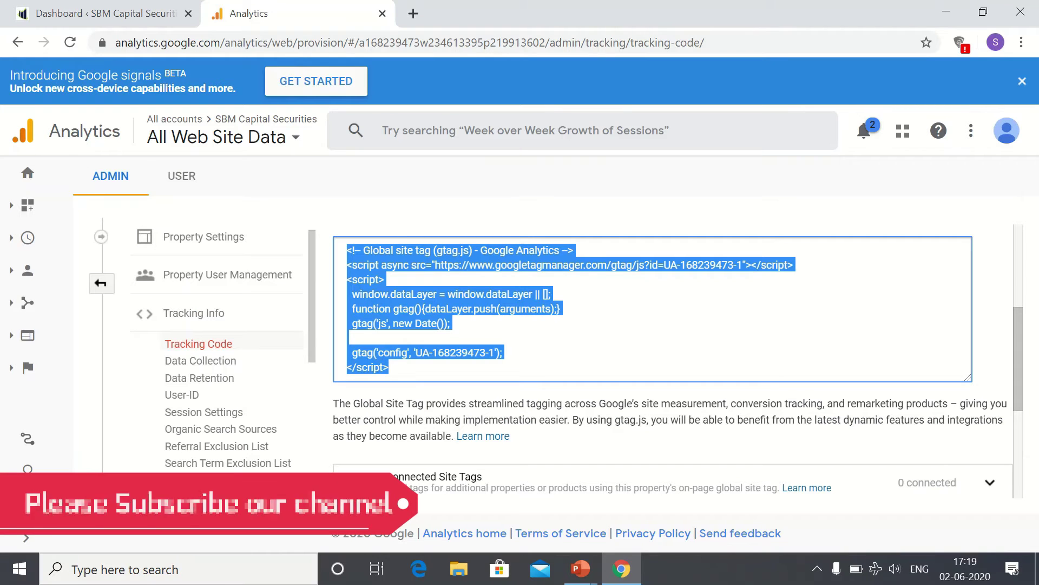
pyautogui.hotkey('ctrl', '1')
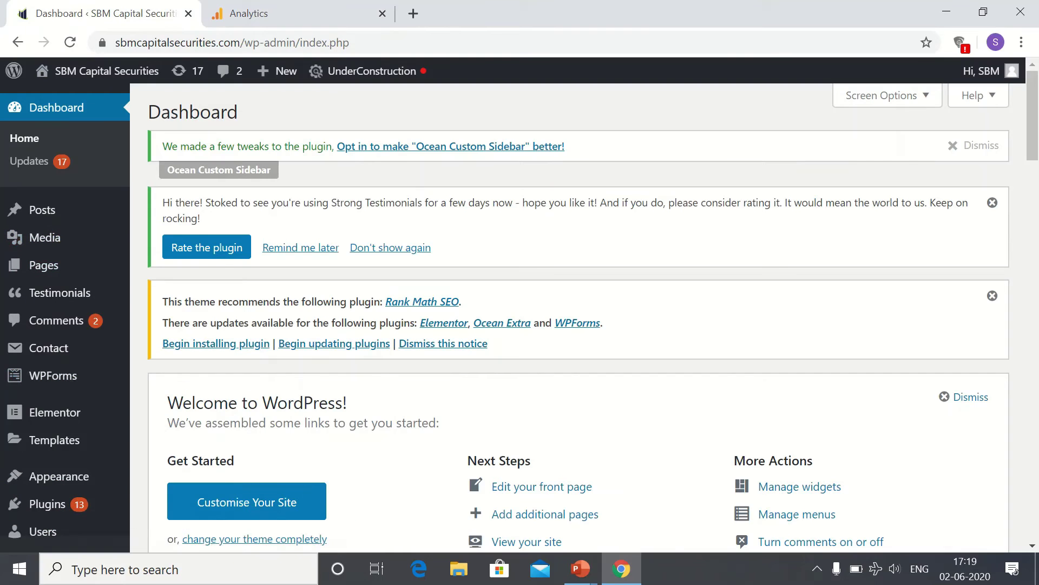
# Step: Paste the gtag snippet below the verification meta tag in Insert Headers and Footers, then save
pyautogui.scroll(-8, 336, 364)
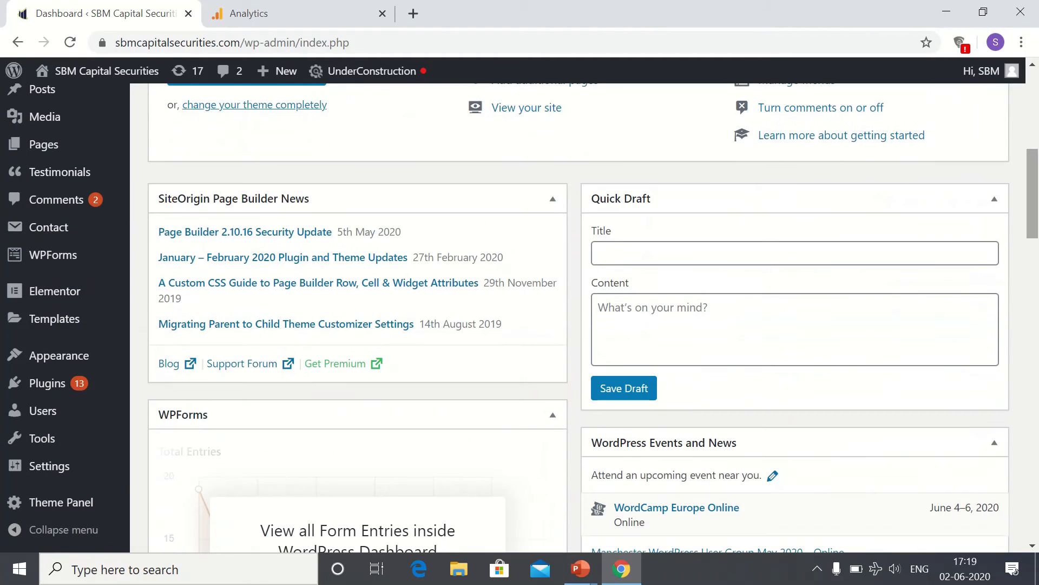
pyautogui.moveTo(49, 465)
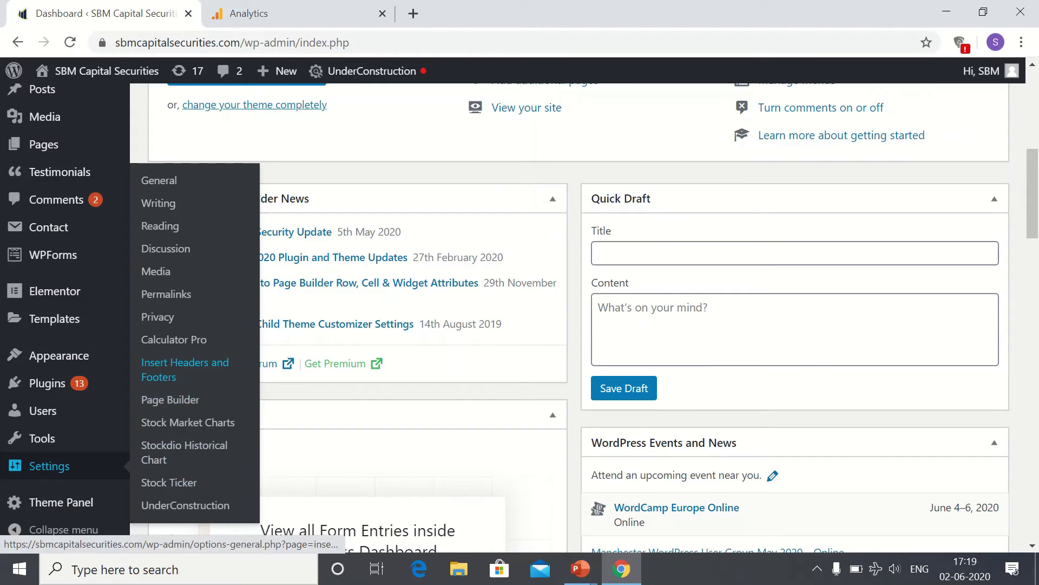
pyautogui.click(185, 369)
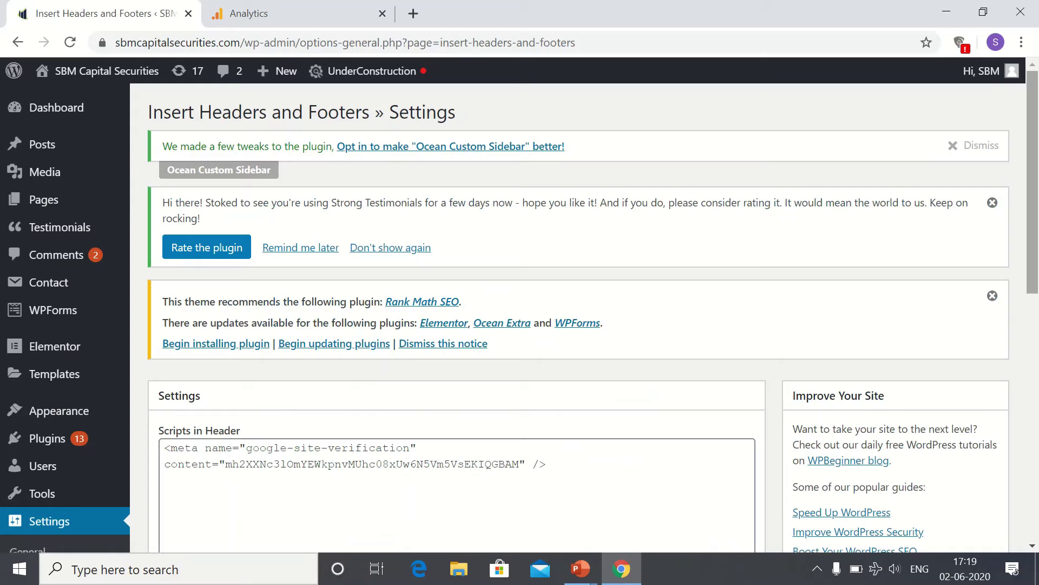
pyautogui.scroll(-2, 585, 312)
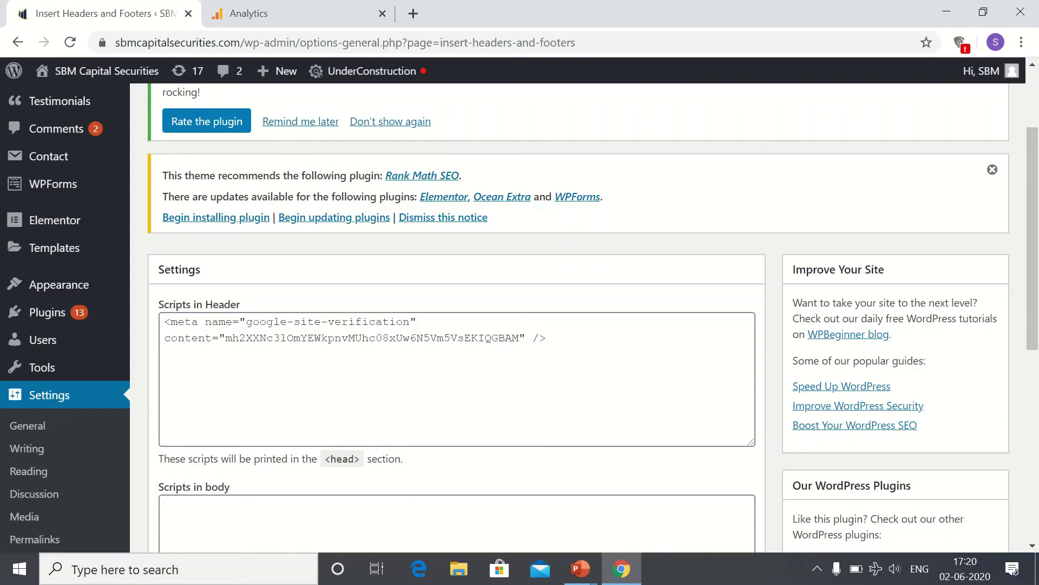
pyautogui.click(547, 338)
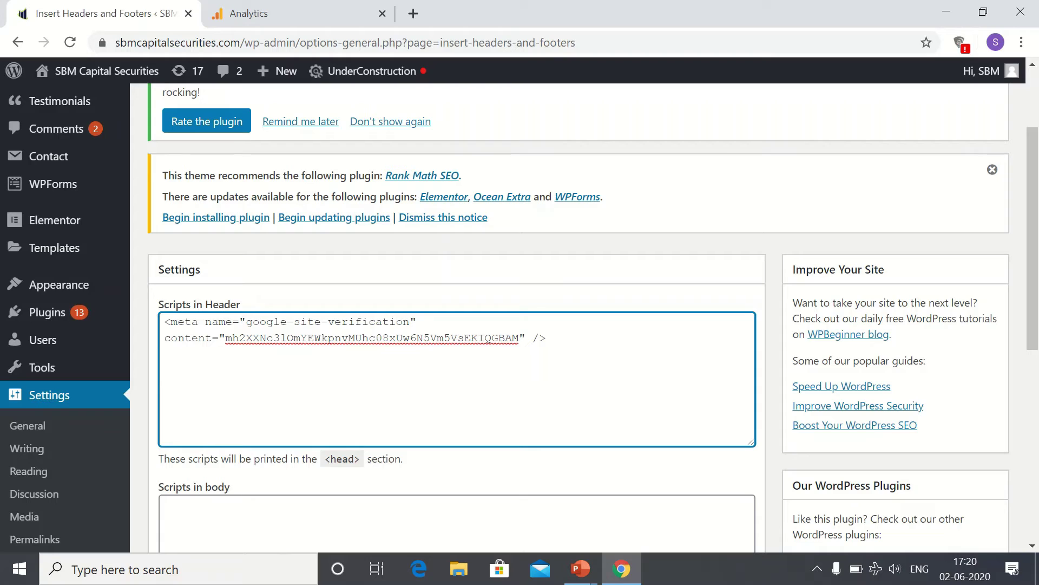
pyautogui.hotkey('ctrl', 'v')
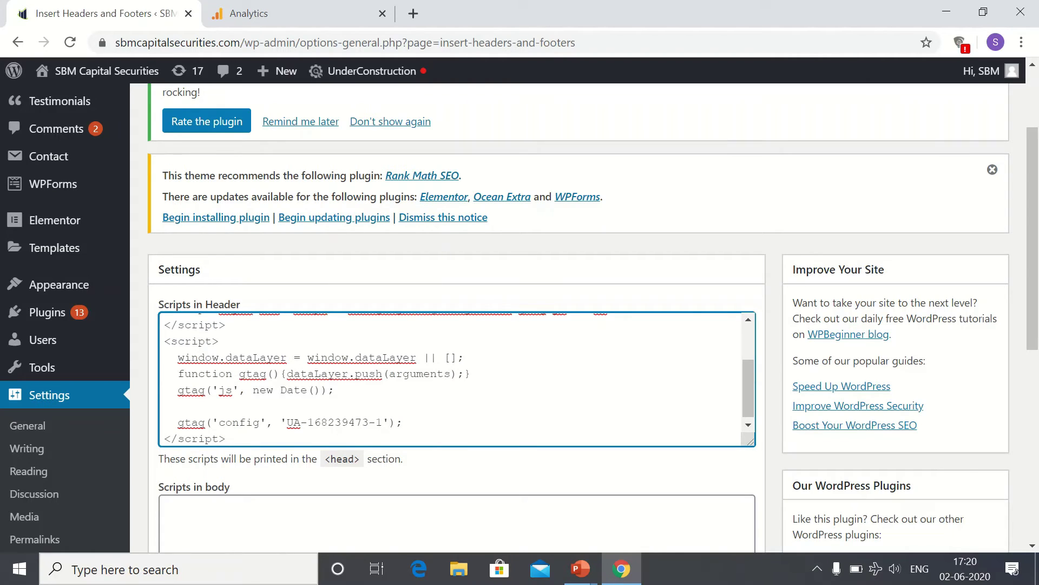
pyautogui.scroll(-7, 457, 303)
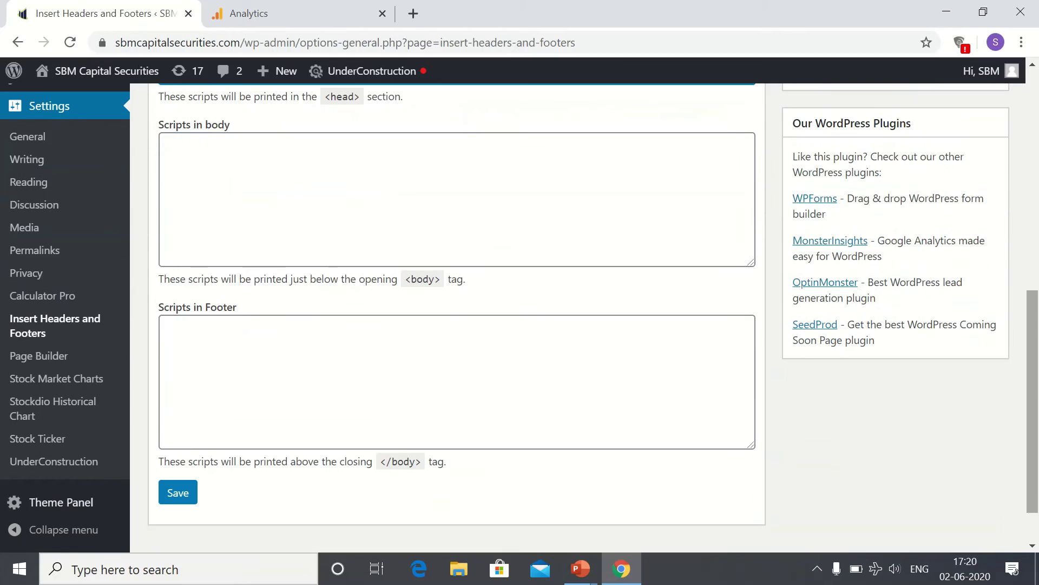
pyautogui.click(178, 492)
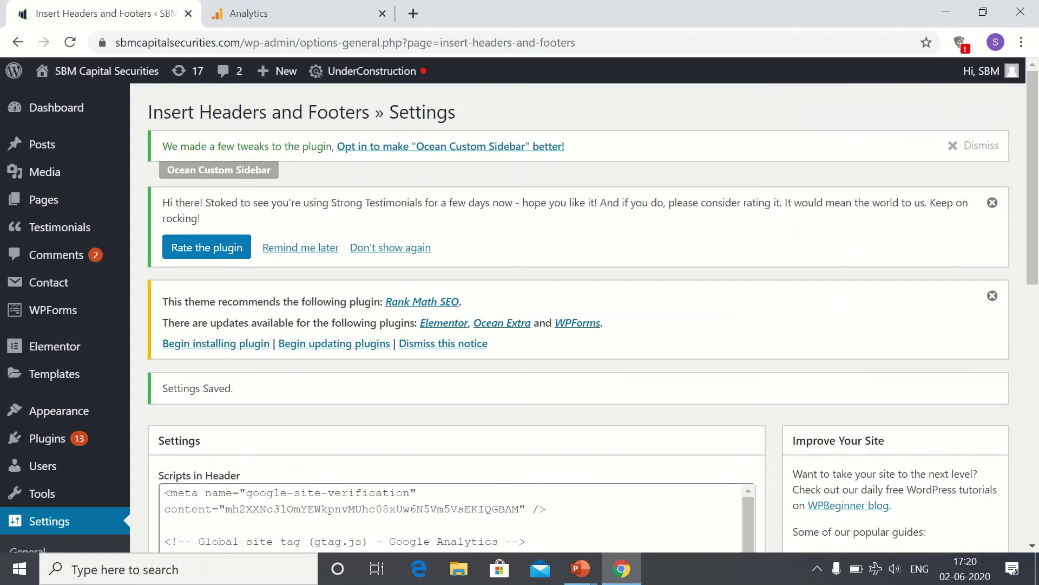
# Step: Open the property's Home report and expand the Realtime and Audience report groups
pyautogui.hotkey('ctrl', 'Tab')
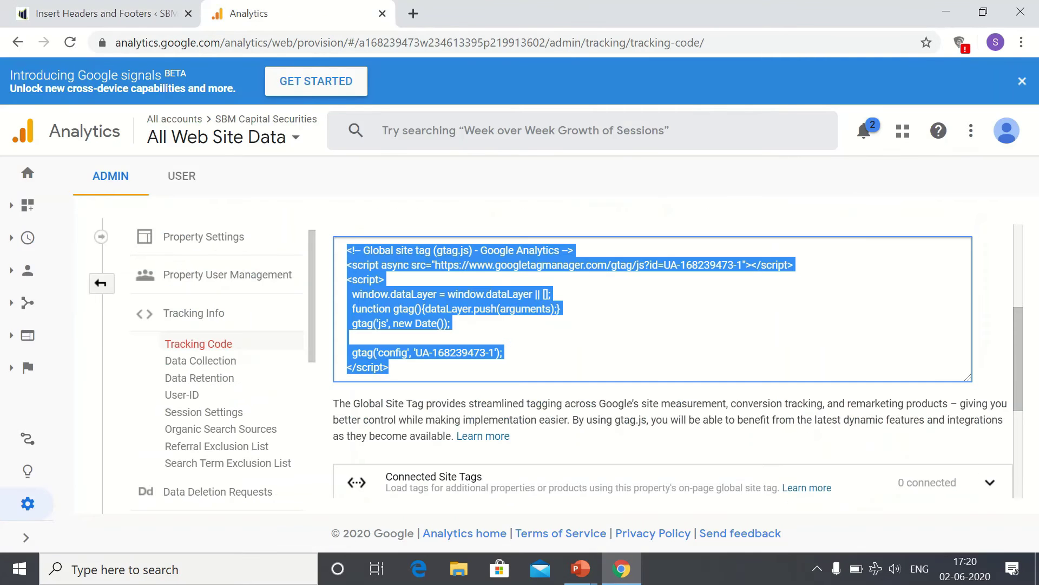
pyautogui.click(27, 173)
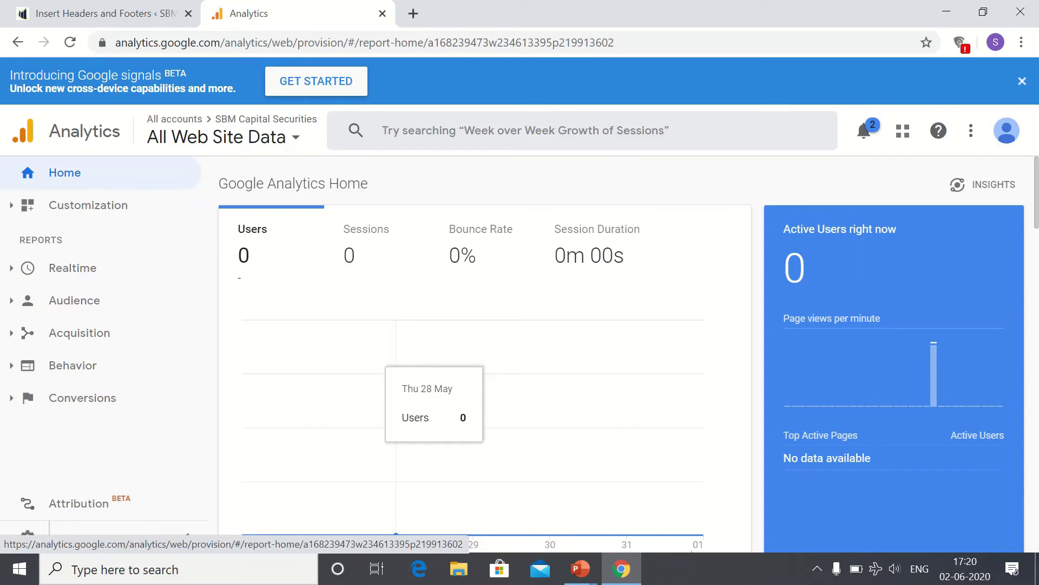
pyautogui.click(73, 267)
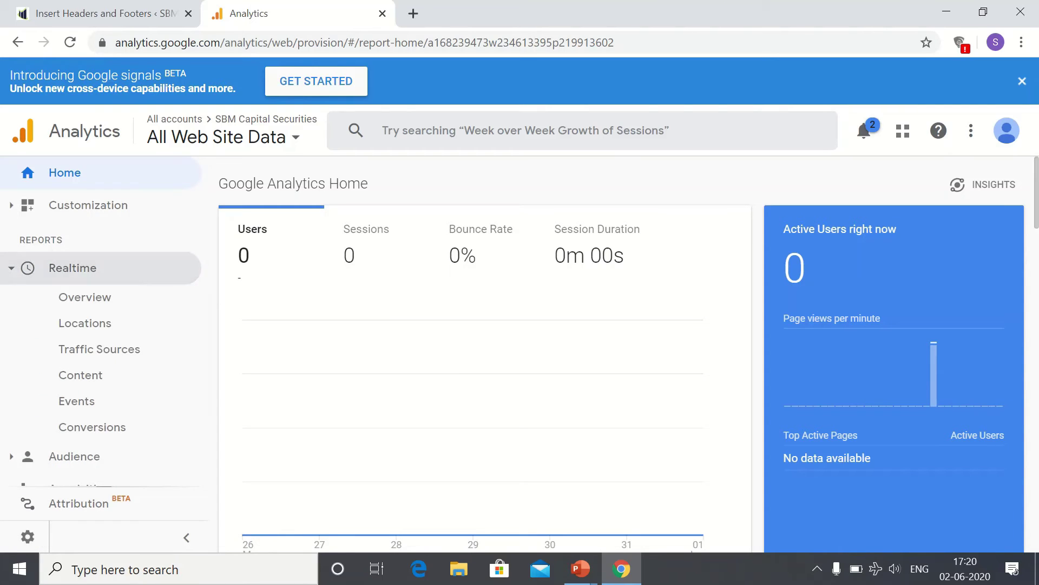
pyautogui.scroll(-5, 485, 351)
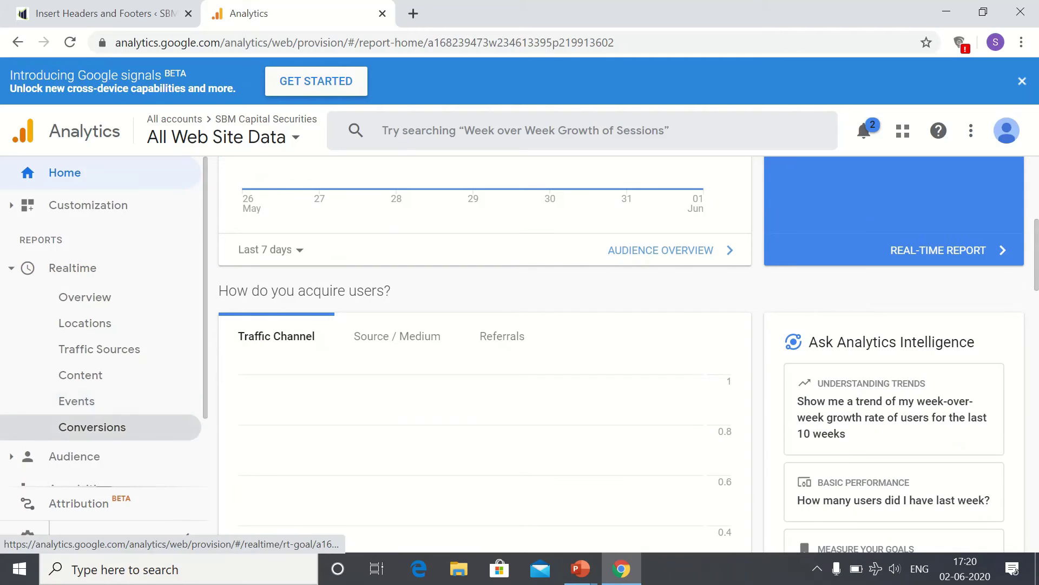
pyautogui.click(74, 457)
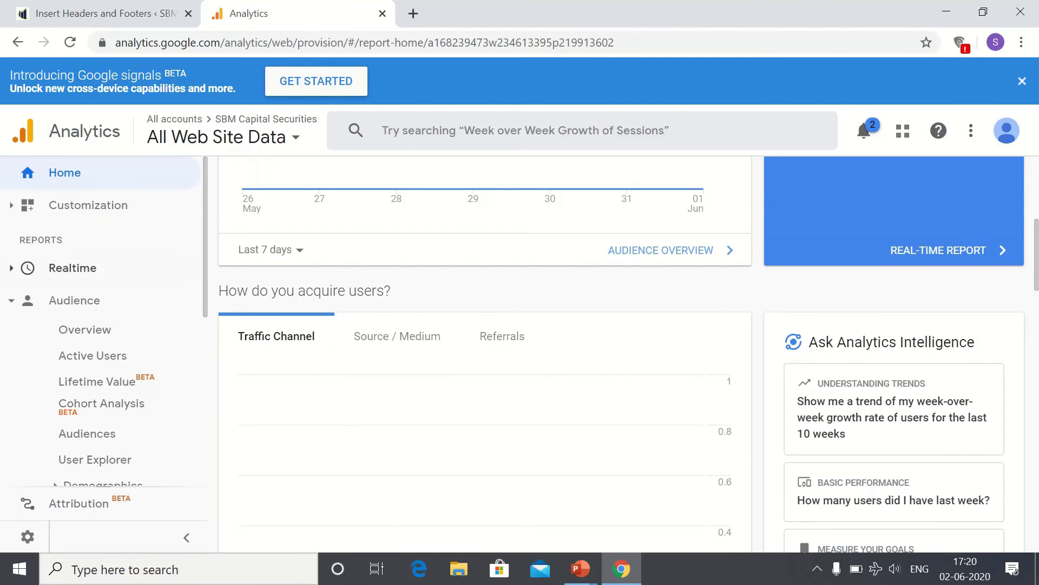
# Step: Expand the Acquisition, Behavior and Conversions report groups in the sidebar
pyautogui.scroll(-1, 103, 325)
pyautogui.scroll(-3, 103, 292)
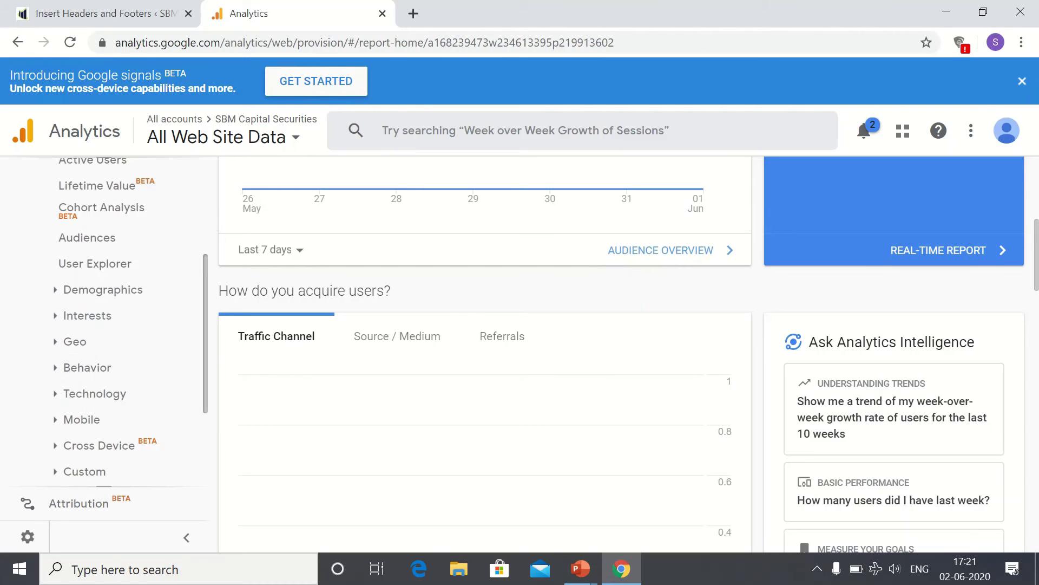
pyautogui.scroll(-3, 102, 394)
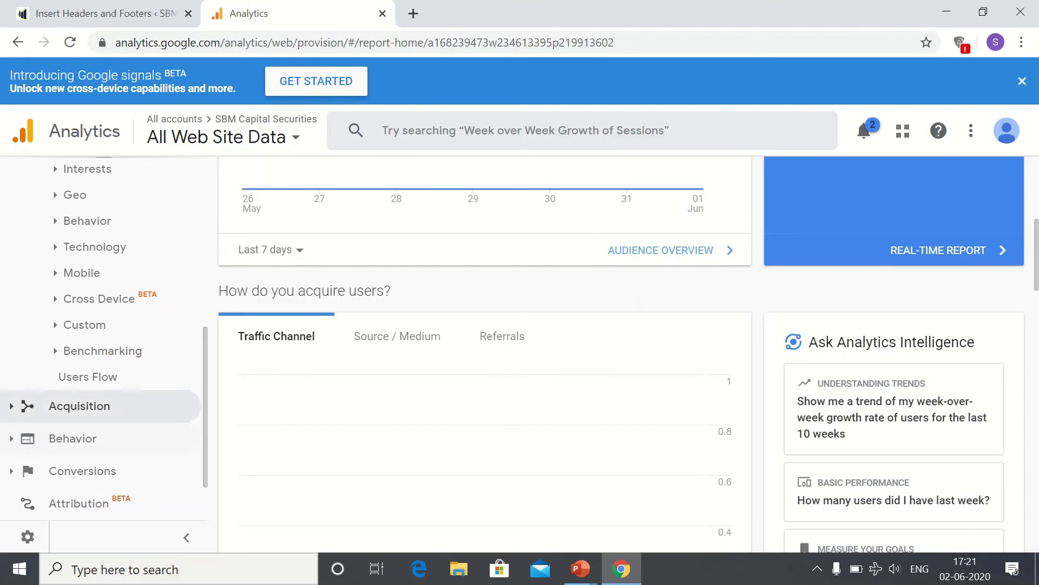
pyautogui.click(79, 406)
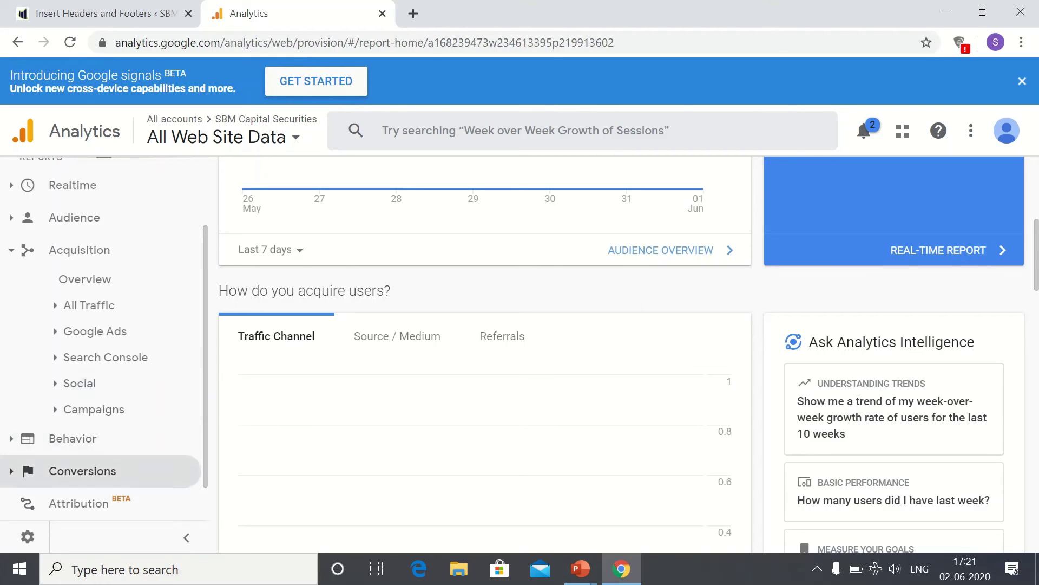
pyautogui.click(101, 438)
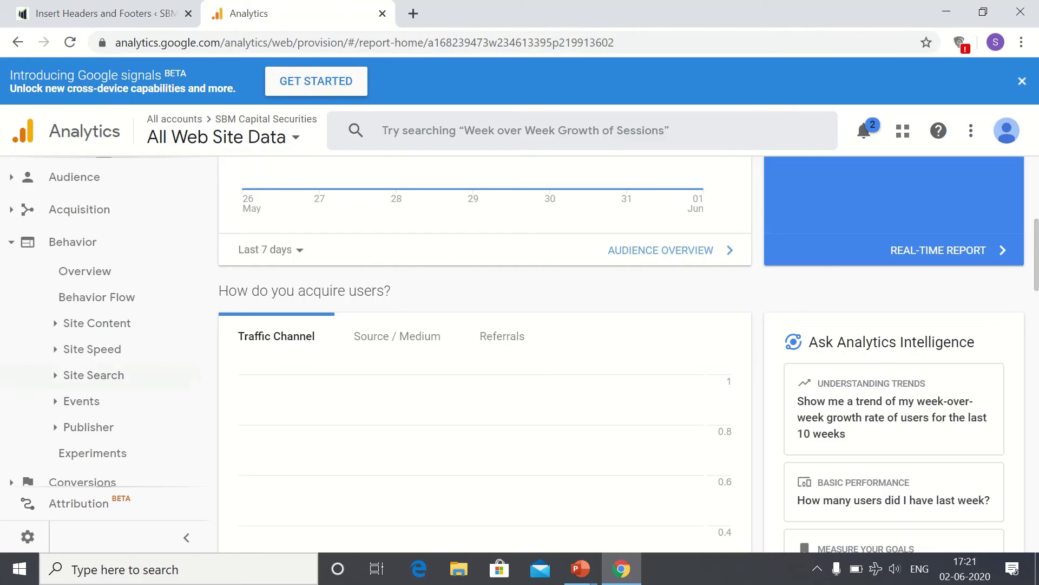
pyautogui.scroll(-1, 92, 373)
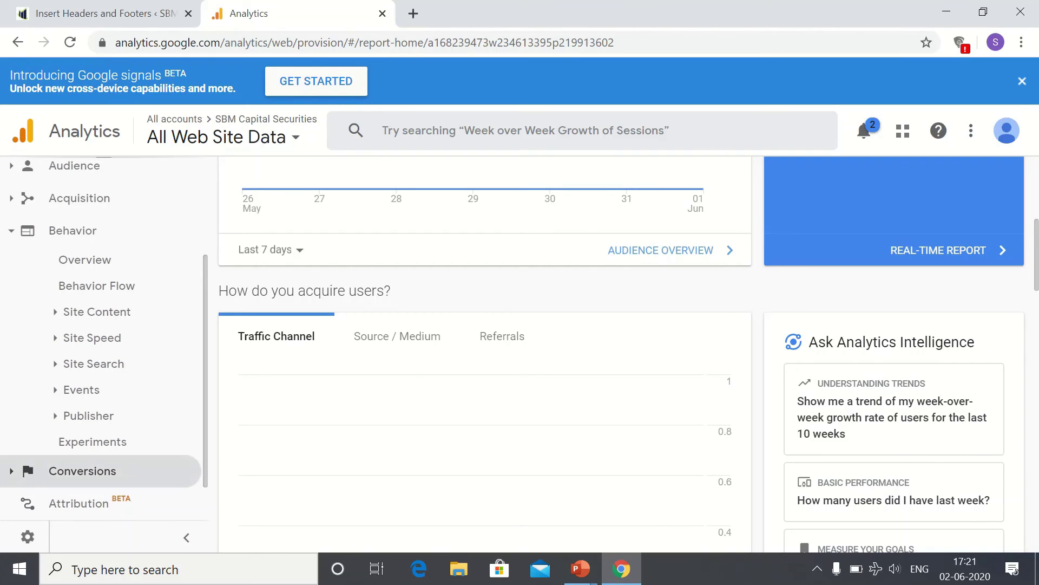
pyautogui.click(81, 469)
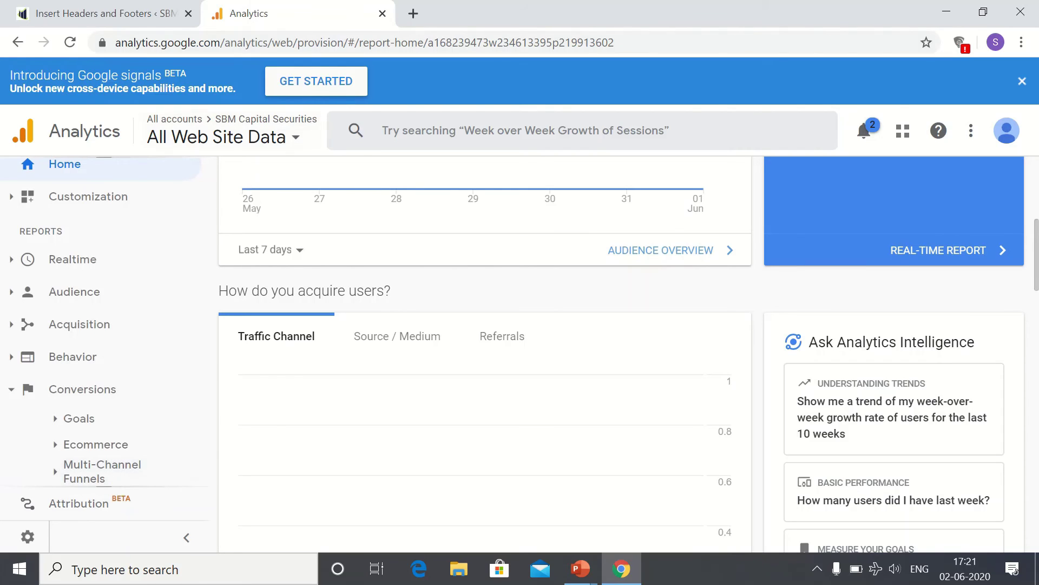
pyautogui.click(413, 13)
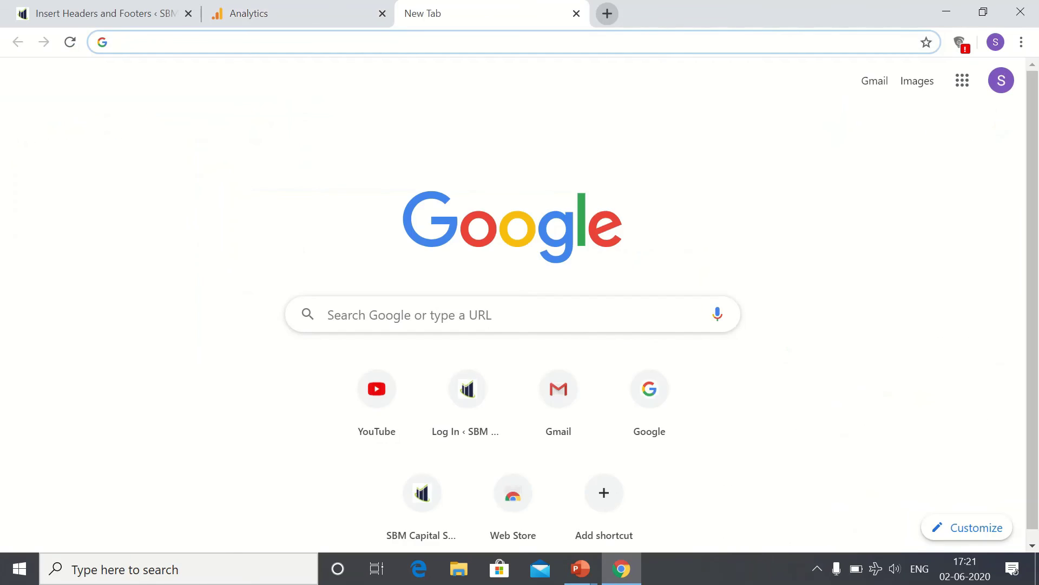
pyautogui.write('www.')
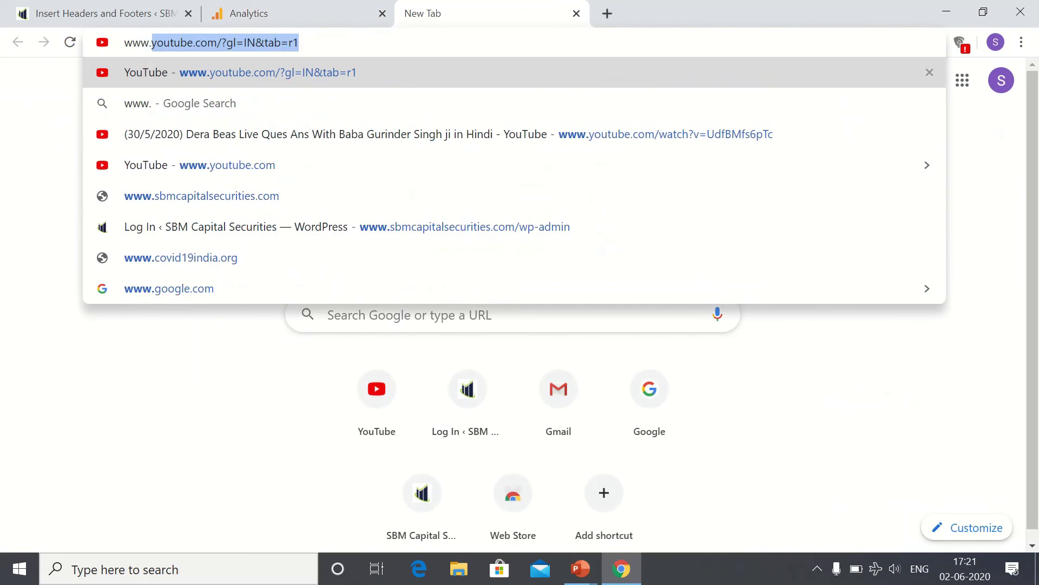
pyautogui.write('sbmcapitalsec')
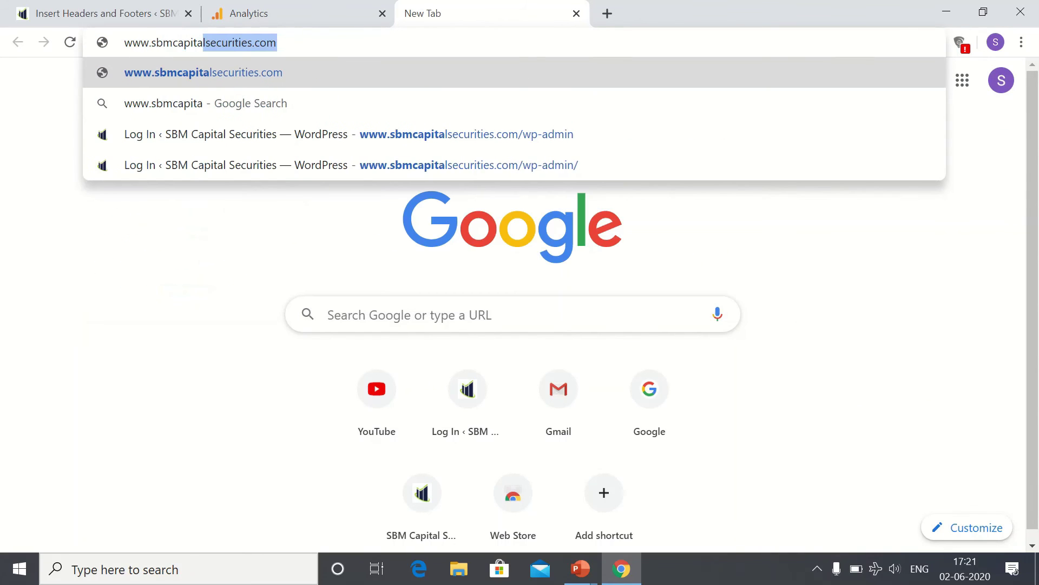
pyautogui.write('ities.com')
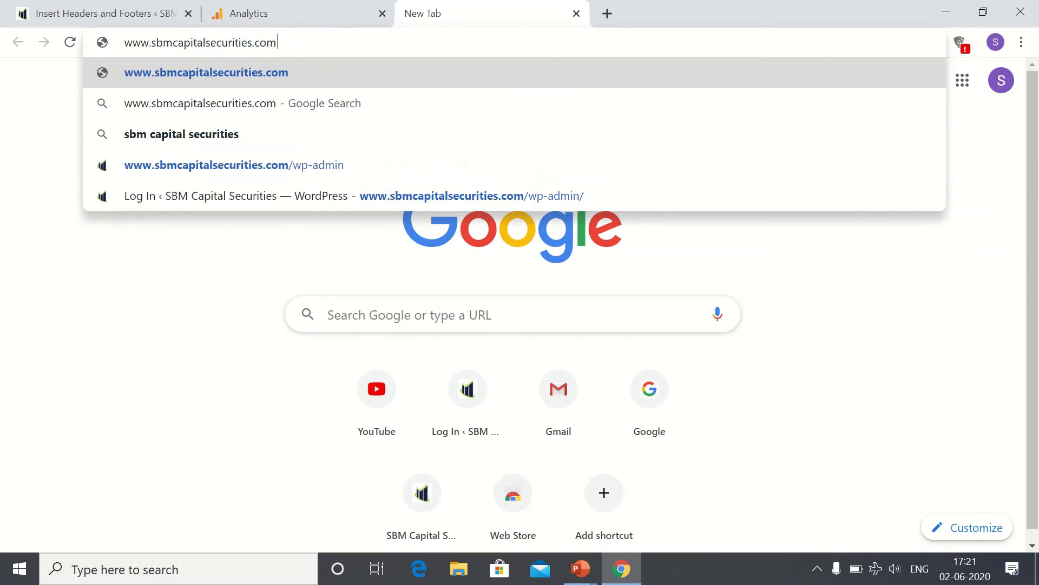
pyautogui.press('Return')
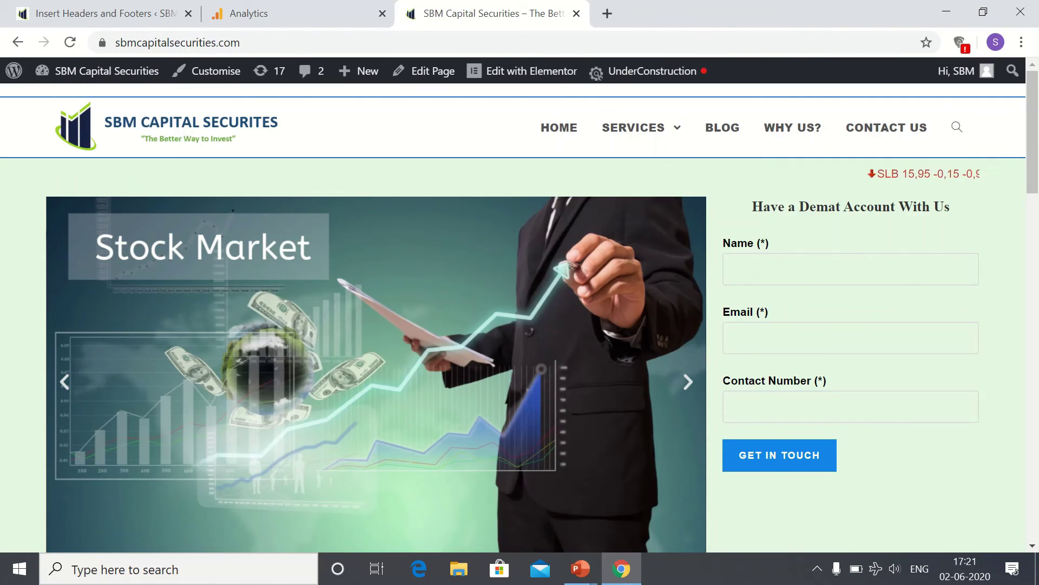
pyautogui.hotkey('ctrl', 'u')
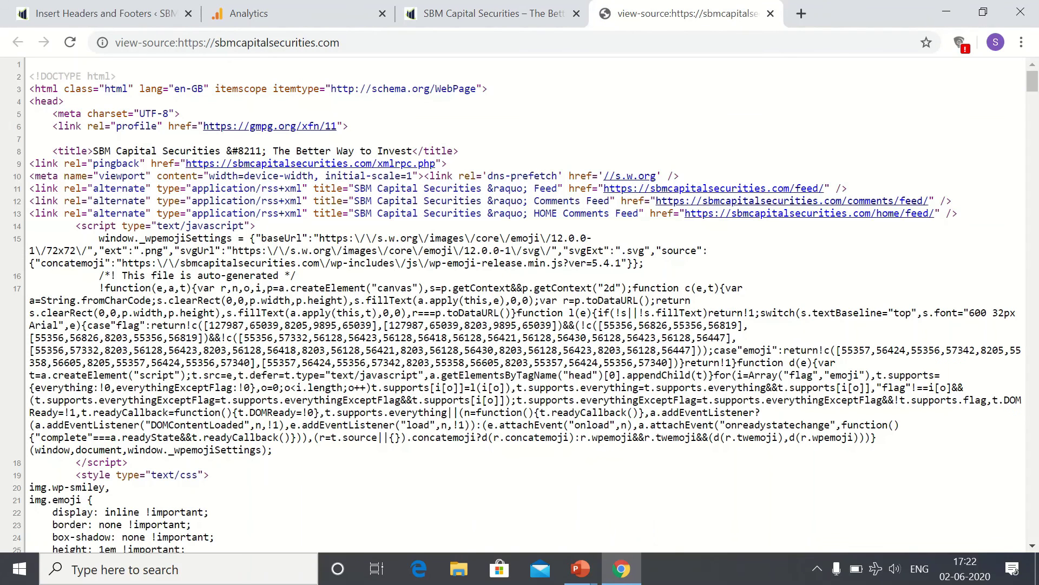
# Step: Search the source for 'analyt' and select the Google Analytics gtag block
pyautogui.hotkey('ctrl', 'f')
pyautogui.write('a')
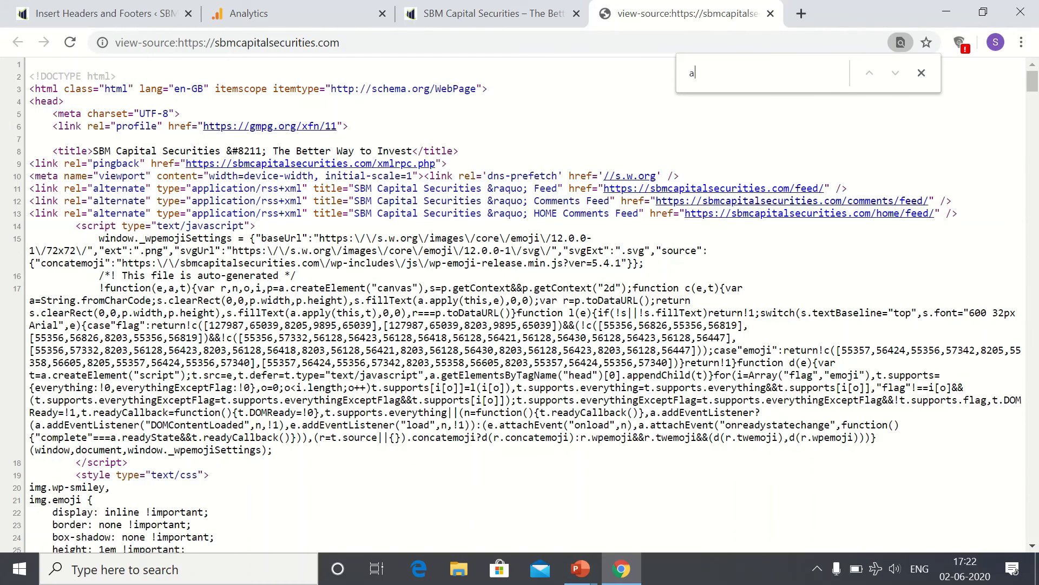
pyautogui.write('nalyt')
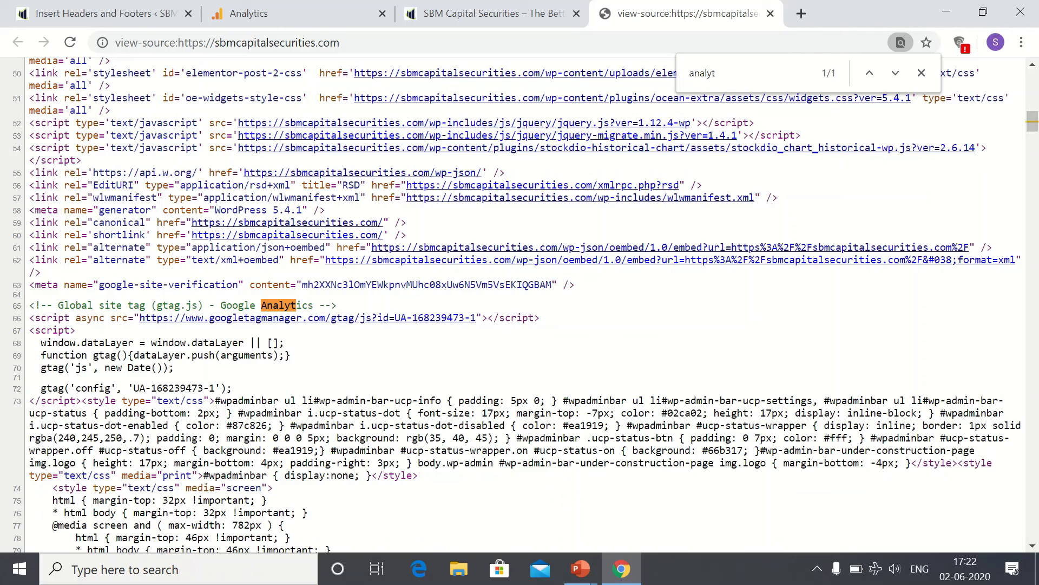
pyautogui.moveTo(34, 305); pyautogui.dragTo(175, 367)
pyautogui.click(921, 73)
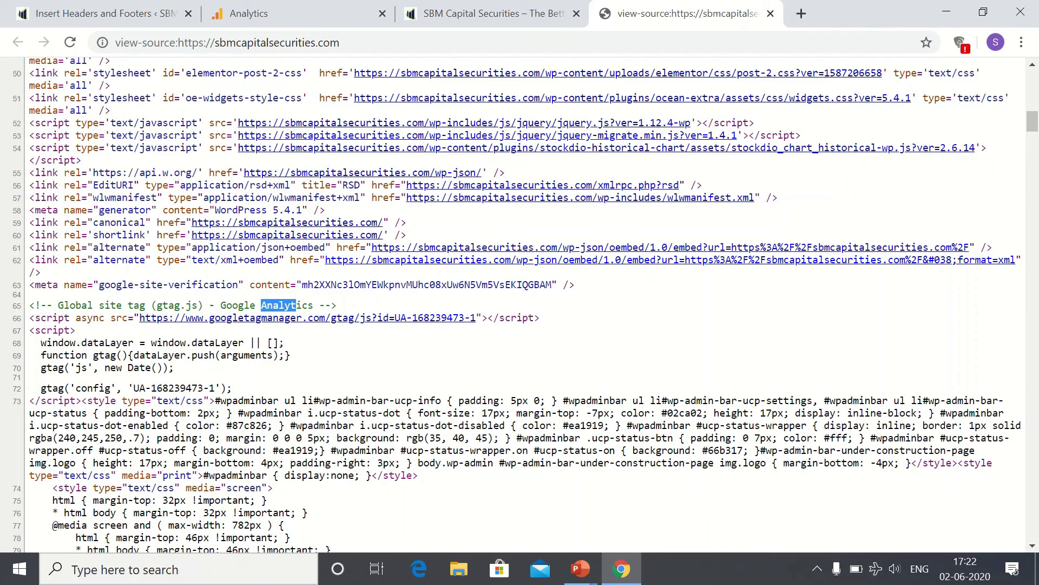
# Step: Search the source for 'site' and select the google-site-verification meta tag on line 63
pyautogui.hotkey('ctrl', 'f')
pyautogui.press('BackSpace')
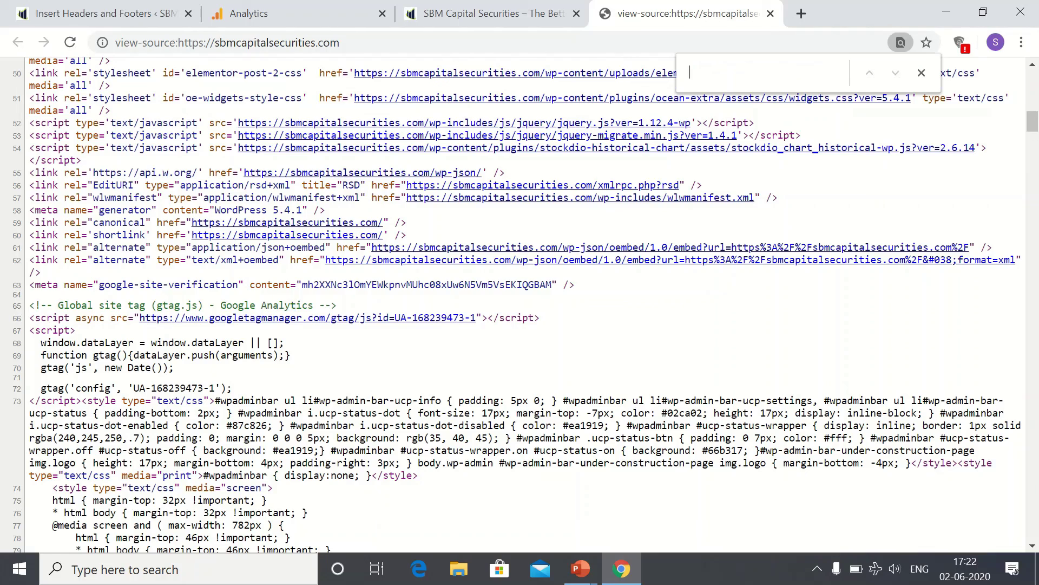
pyautogui.write('site')
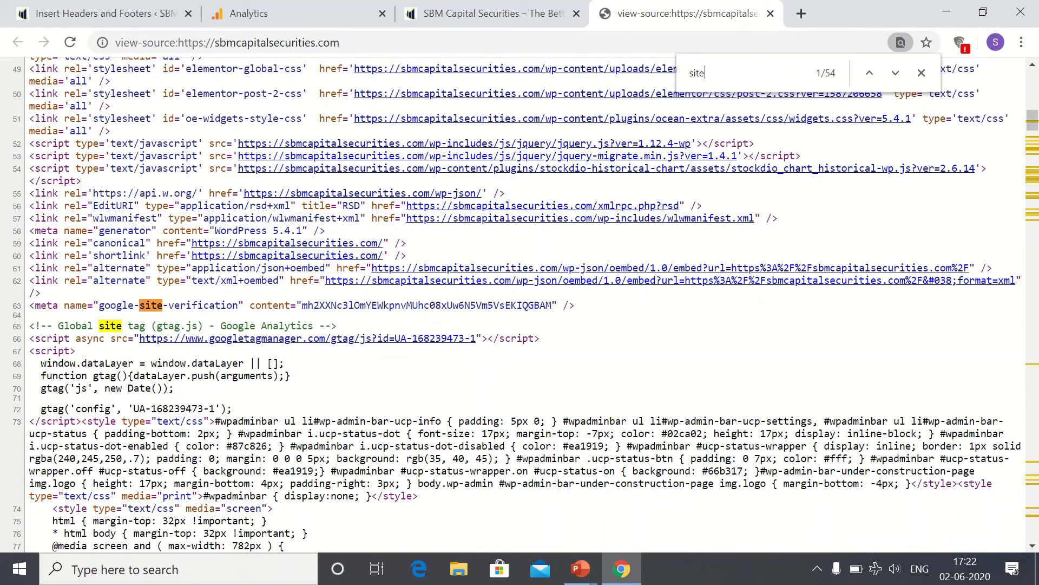
pyautogui.moveTo(29, 305); pyautogui.dragTo(580, 306)
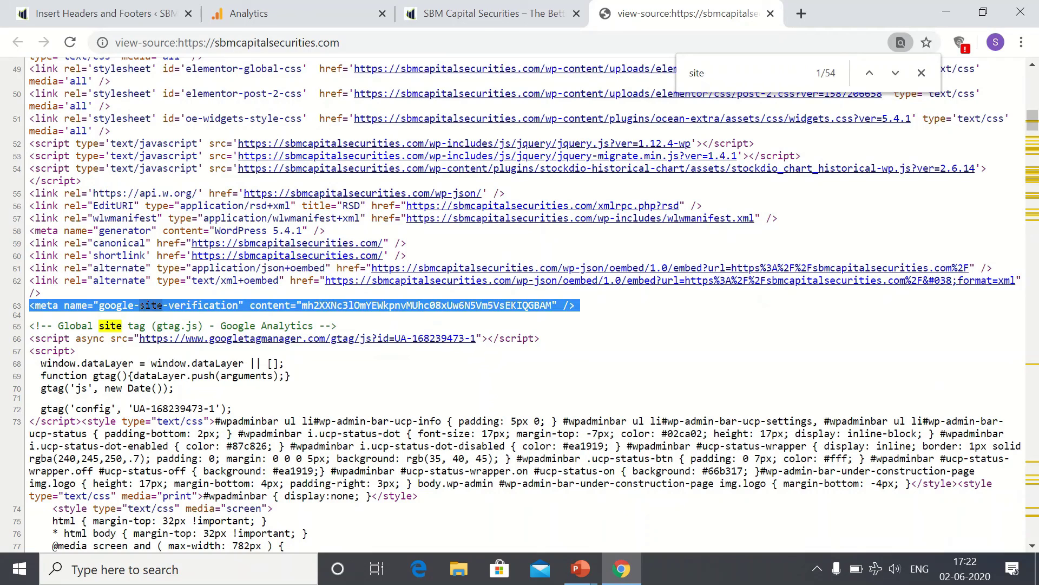